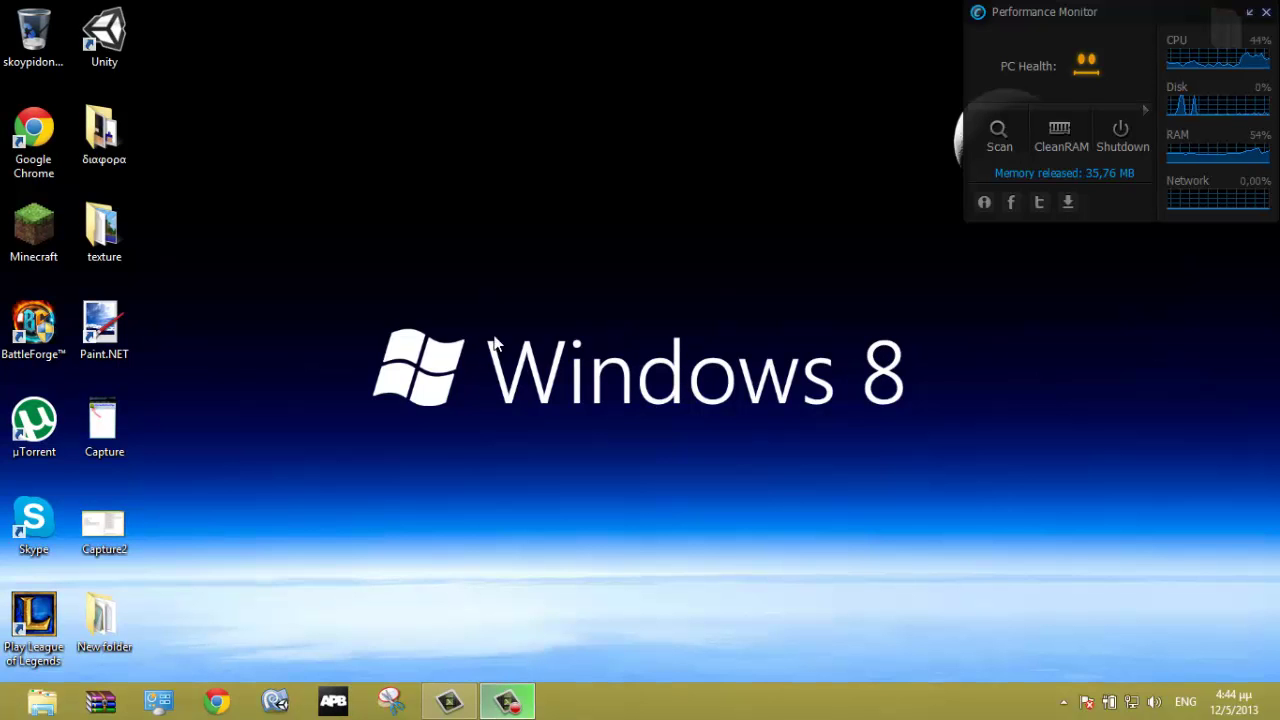
Step: Drag across an area of the Windows desktop
{"action": "left_click_drag", "start_coordinate": [369, 311], "coordinate": [465, 366]}
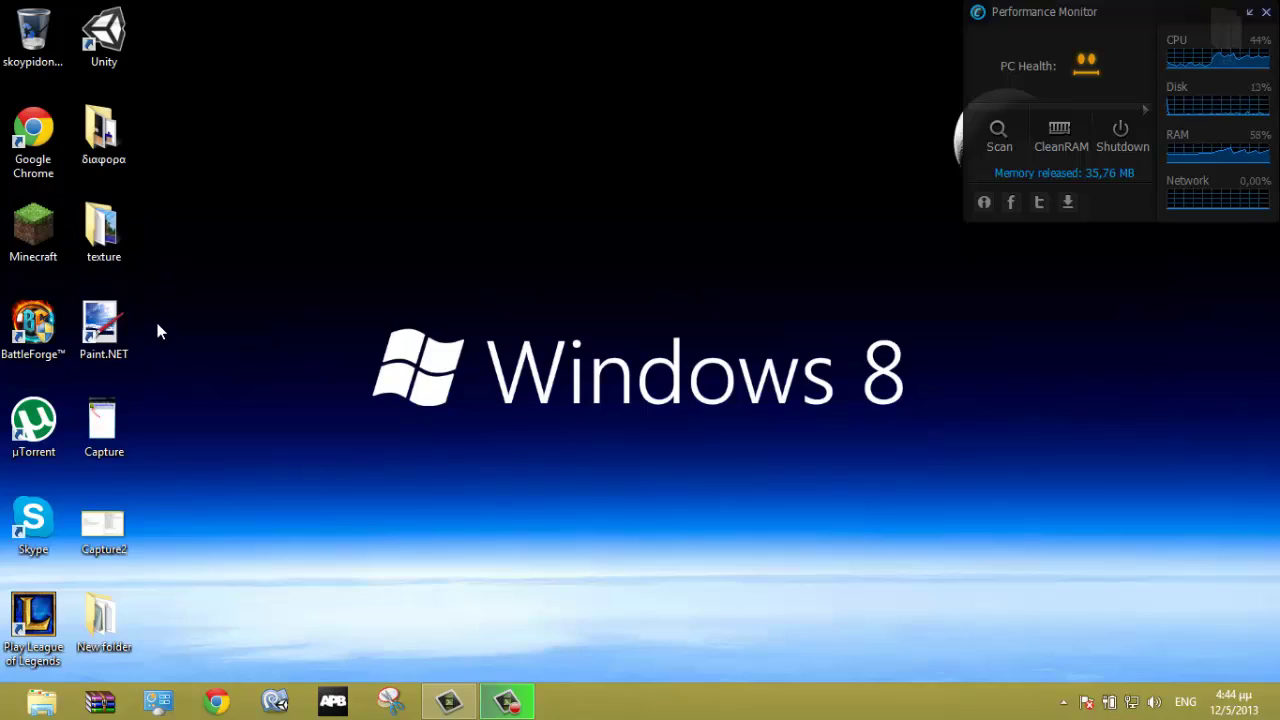
Step: Go from %appdata% into .minecraft\bin, select minecraft.jar, and widen the window to show sizes
{"action": "key", "text": "super+r"}
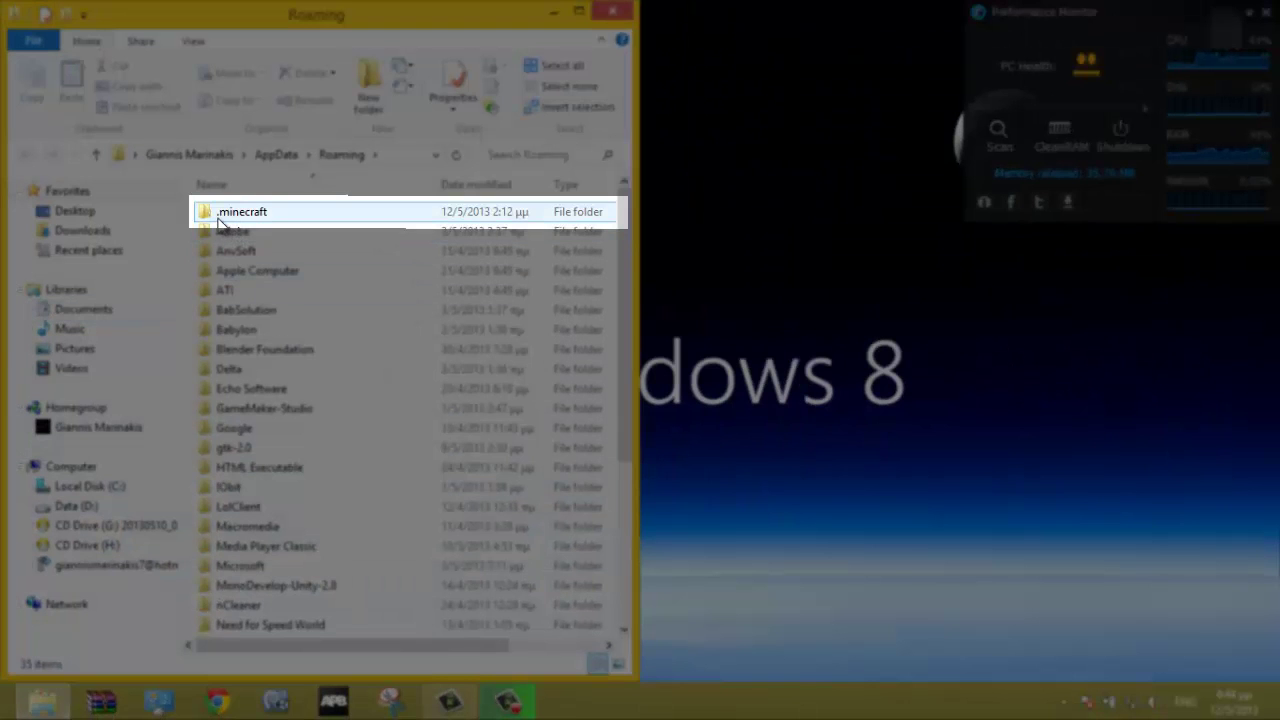
{"action": "double_click", "coordinate": [211, 215]}
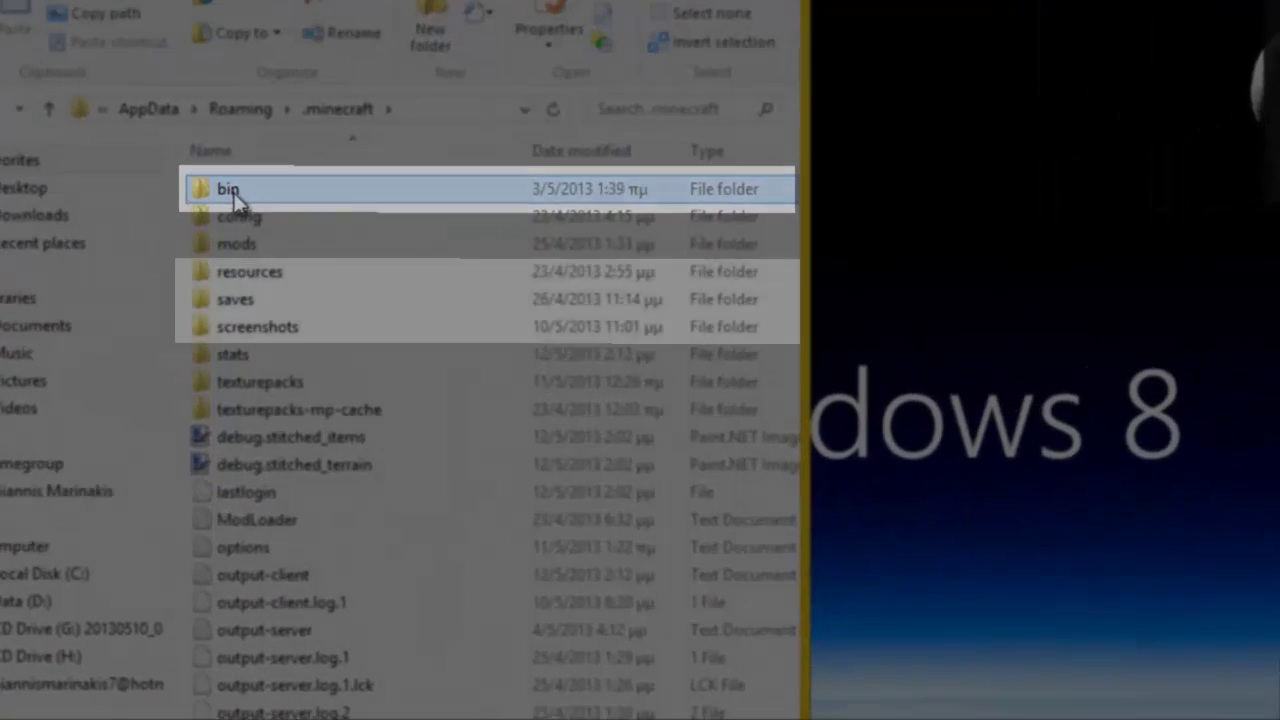
{"action": "double_click", "coordinate": [228, 214]}
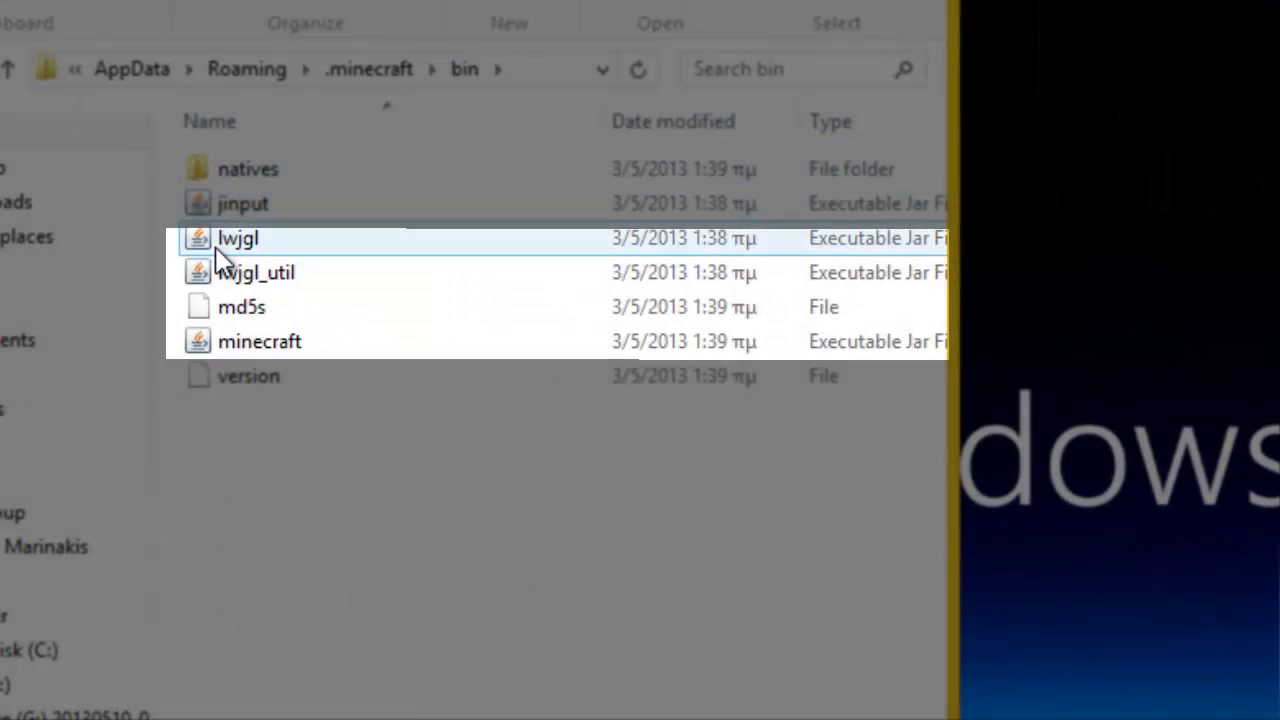
{"action": "left_click", "coordinate": [208, 350]}
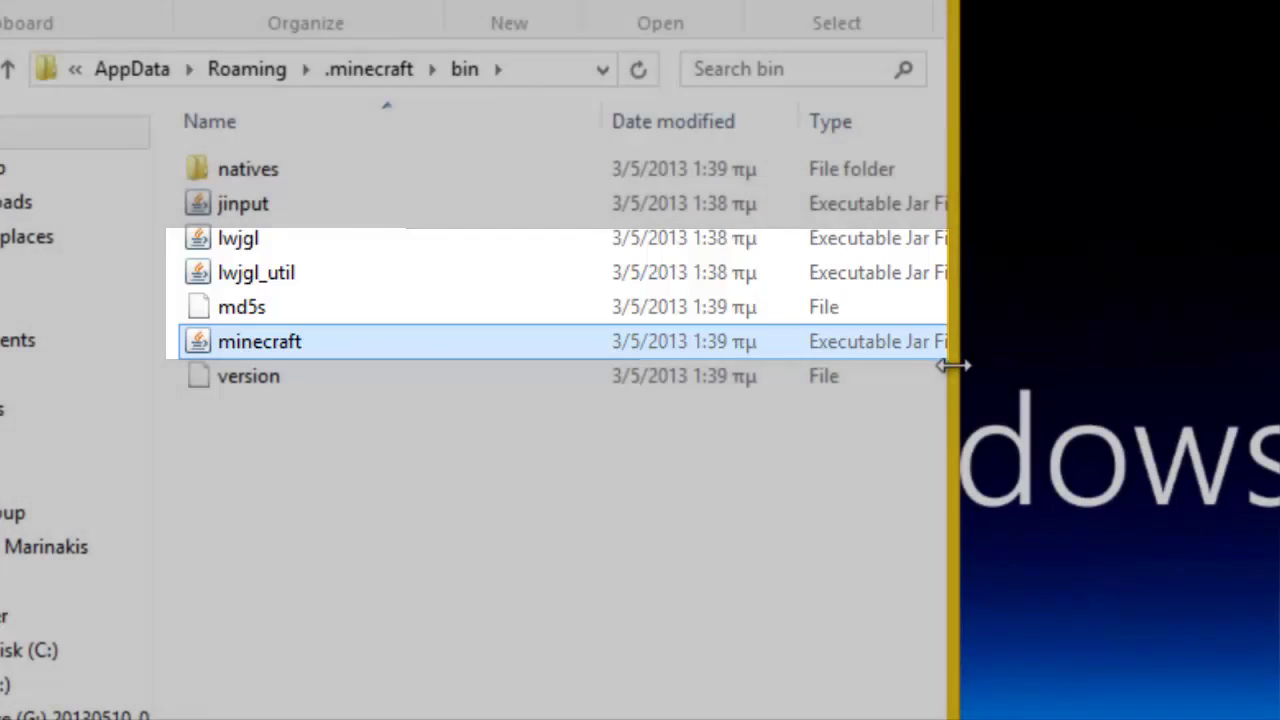
{"action": "left_click_drag", "start_coordinate": [950, 365], "coordinate": [1110, 368]}
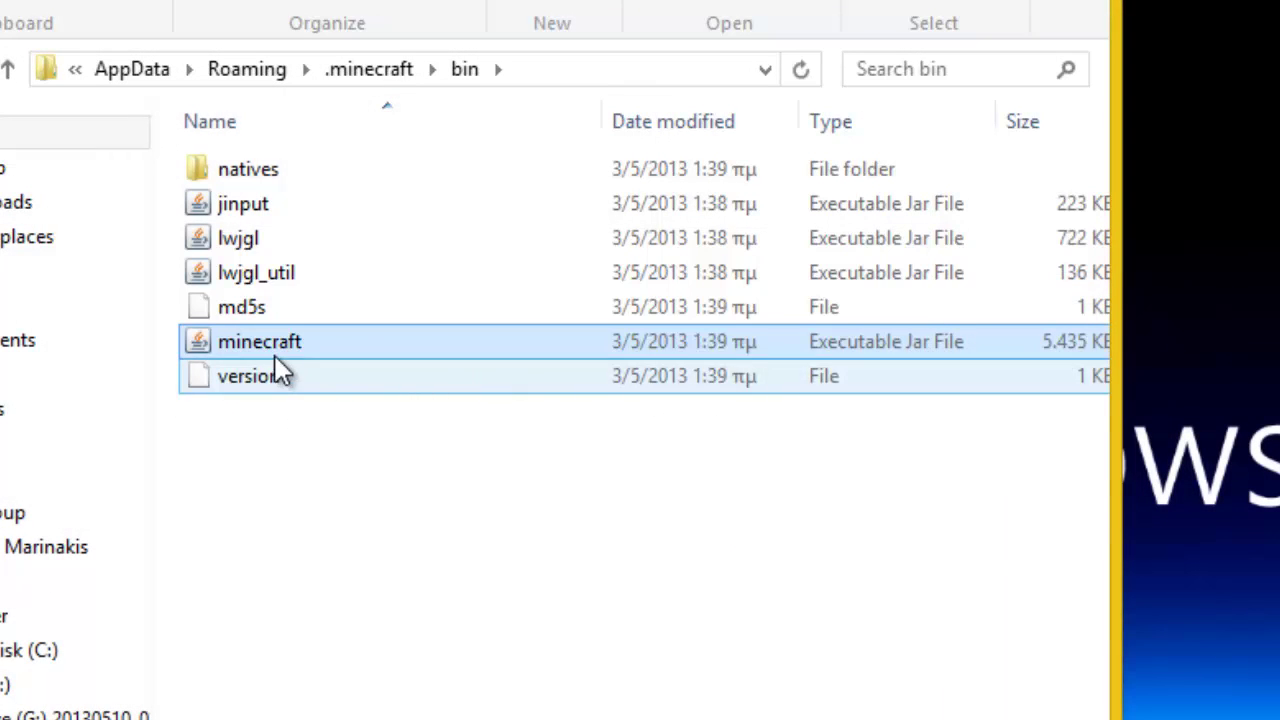
Step: Open minecraft.jar as an archive with WinRAR archiver and close the bin folder window
{"action": "right_click", "coordinate": [207, 345]}
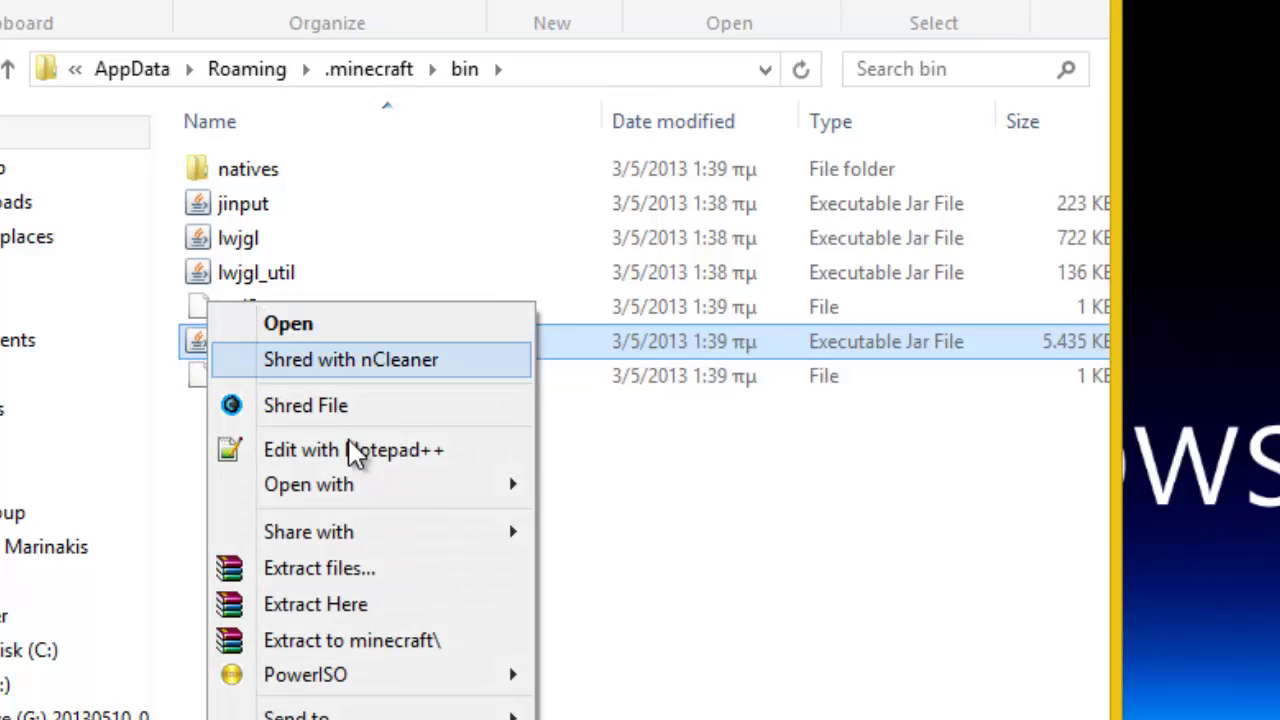
{"action": "mouse_move", "coordinate": [432, 483]}
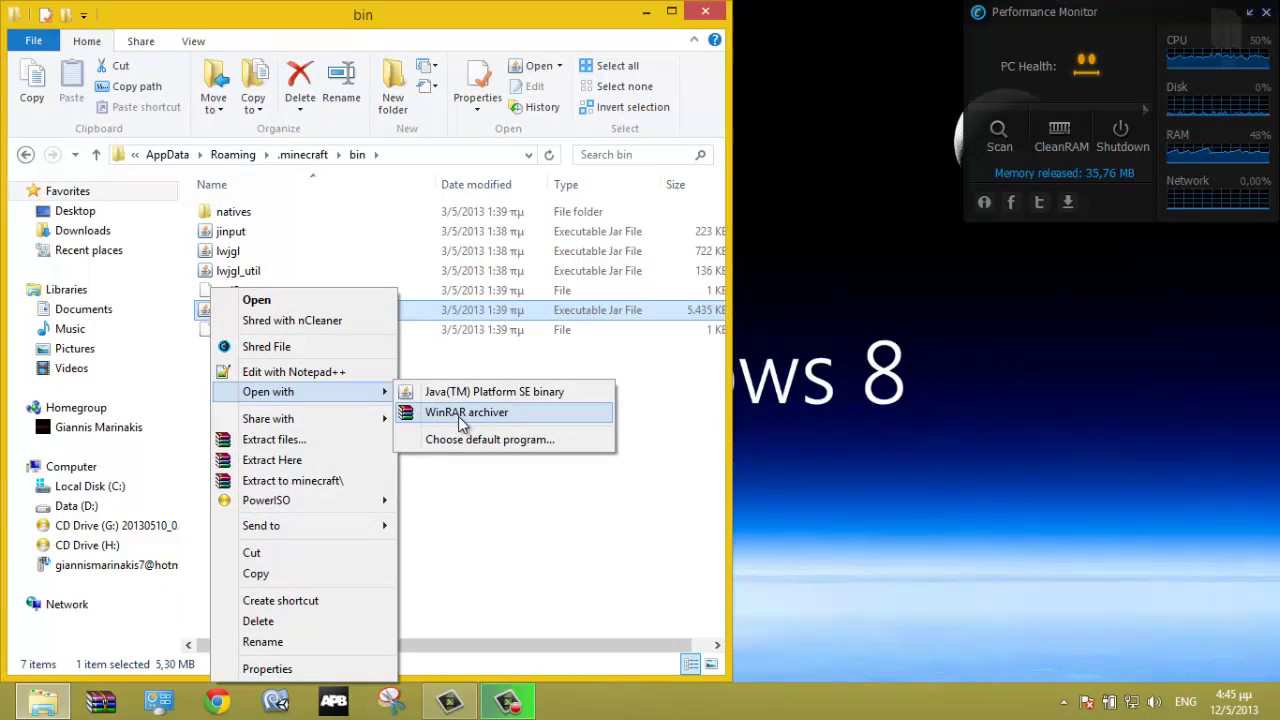
{"action": "left_click", "coordinate": [458, 414]}
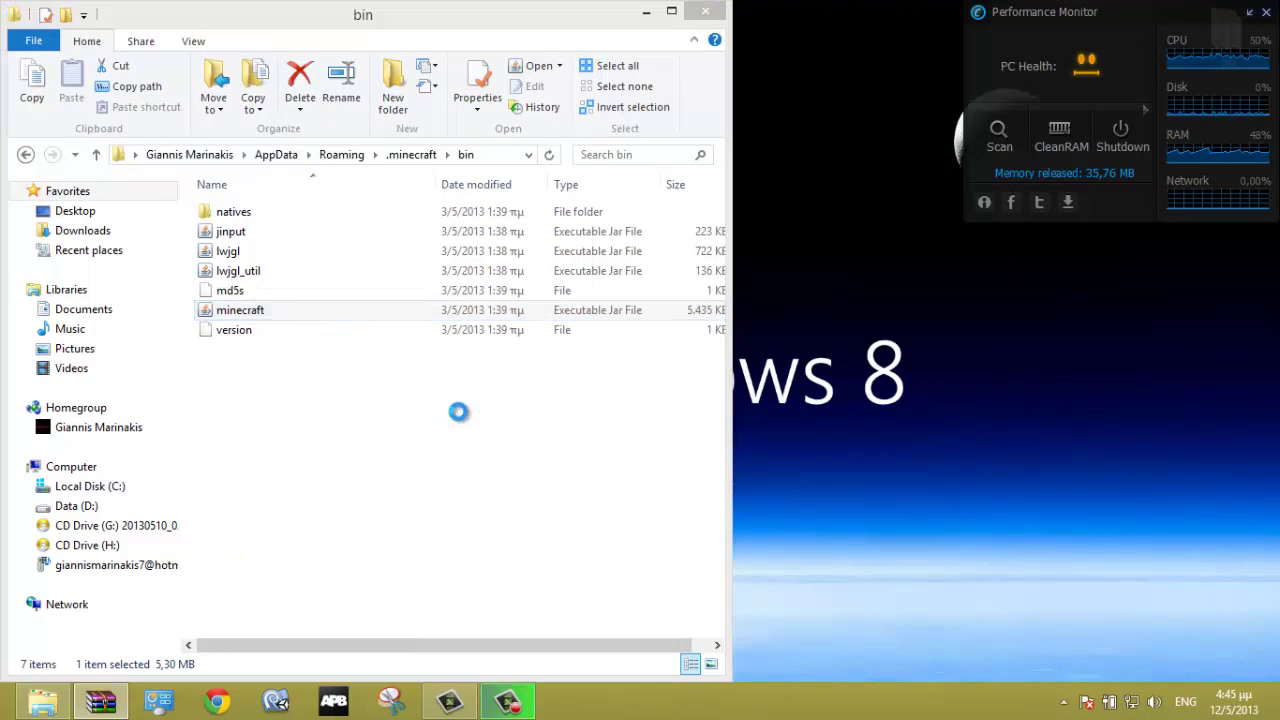
{"action": "left_click", "coordinate": [705, 11]}
Step: Create a desktop folder named 'texturepack', open it, and snap it to the right half
{"action": "right_click", "coordinate": [986, 248]}
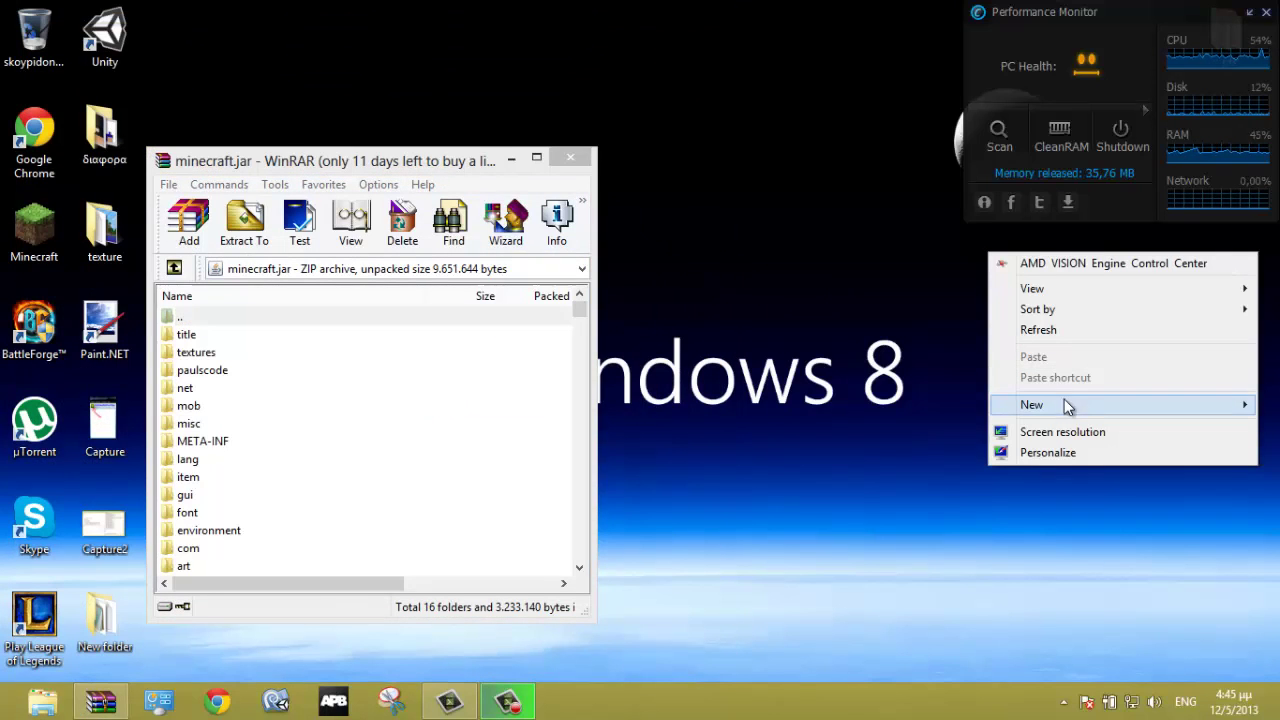
{"action": "mouse_move", "coordinate": [1065, 404]}
{"action": "left_click", "coordinate": [952, 411]}
{"action": "type", "text": "texturepack"}
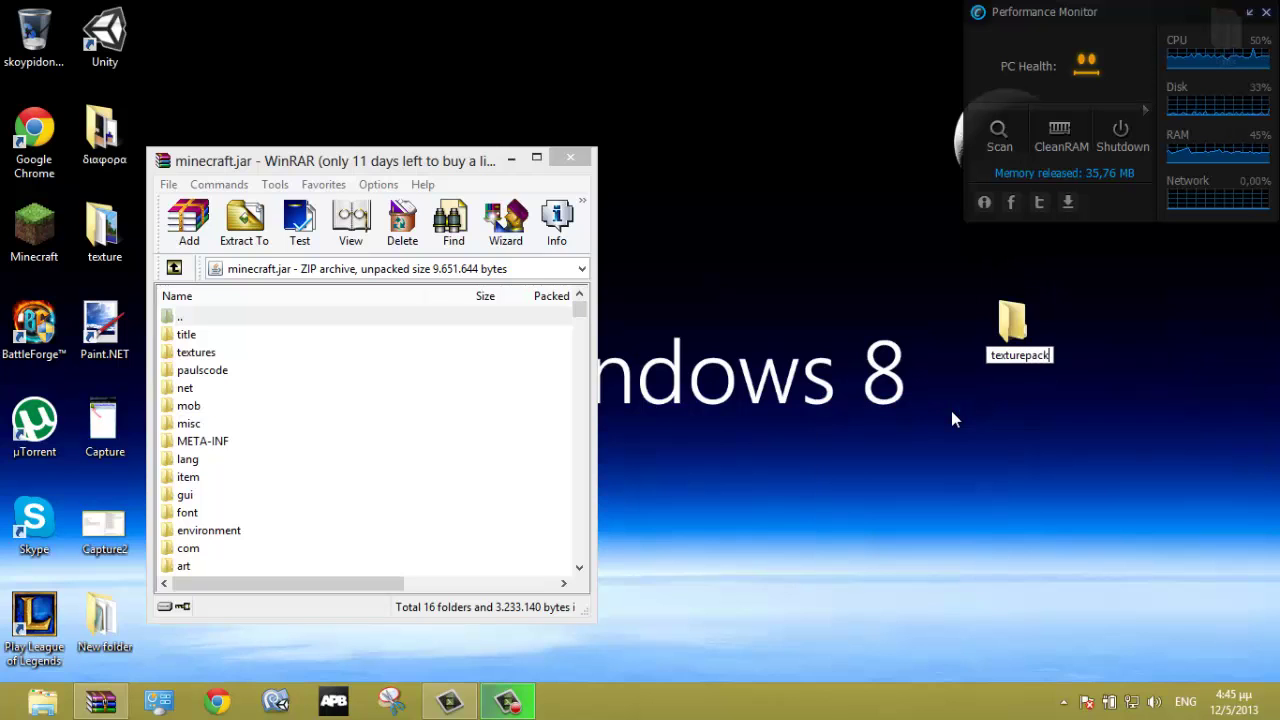
{"action": "key", "text": "Return"}
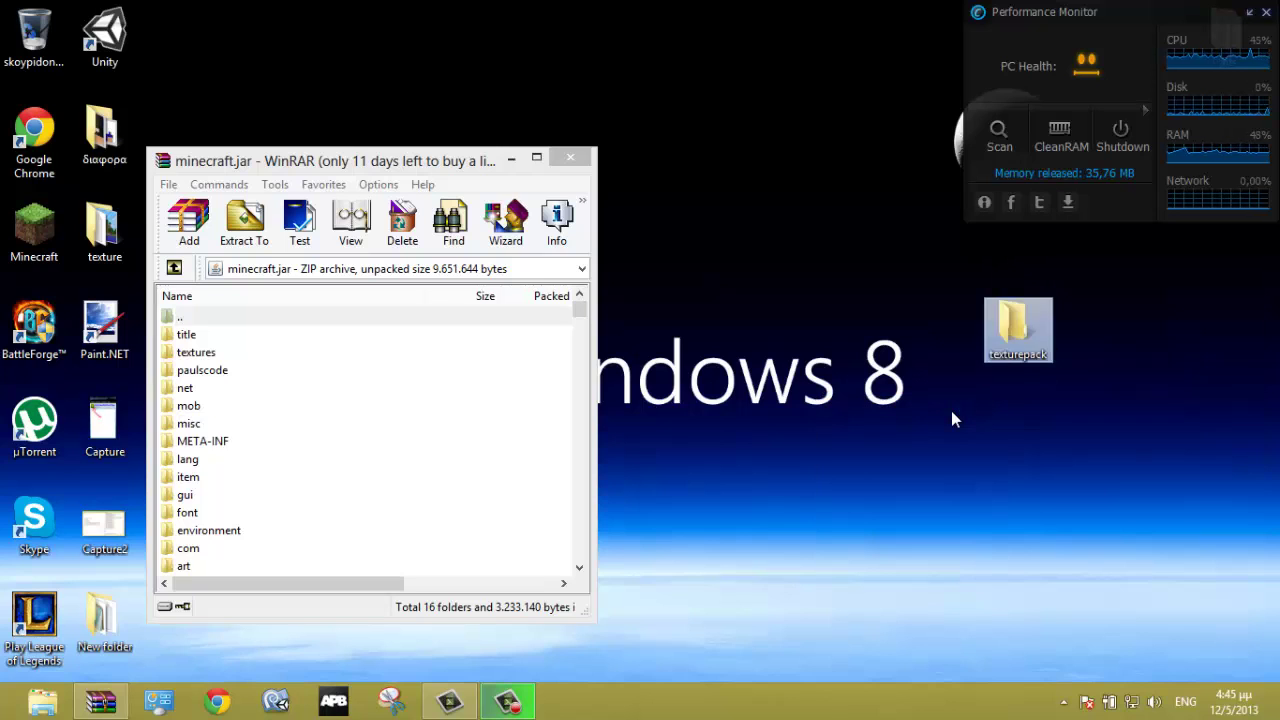
{"action": "key", "text": "Return"}
{"action": "key", "text": "super+Right"}
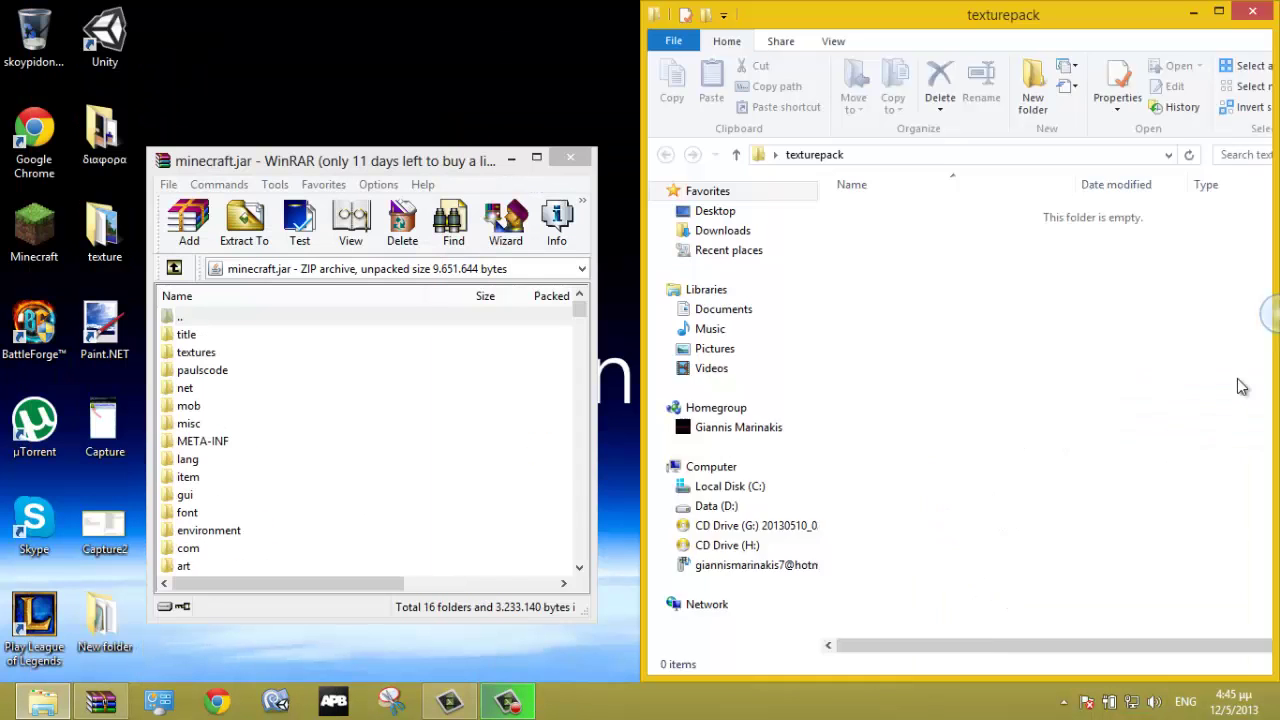
Step: Snap WinRAR left, sort the archive by type, and select everything from title through pack.png
{"action": "left_click", "coordinate": [430, 170]}
{"action": "key", "text": "super+Left"}
{"action": "left_click_drag", "start_coordinate": [270, 643], "coordinate": [141, 620]}
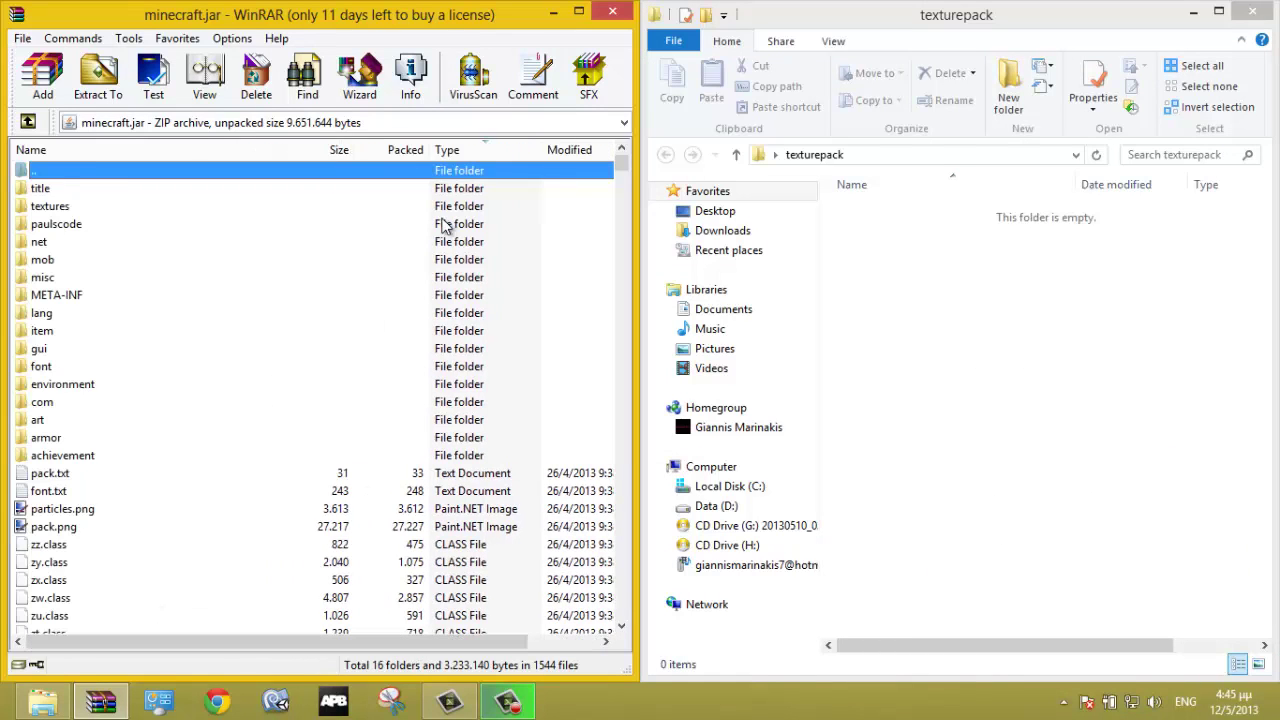
{"action": "left_click", "coordinate": [472, 150]}
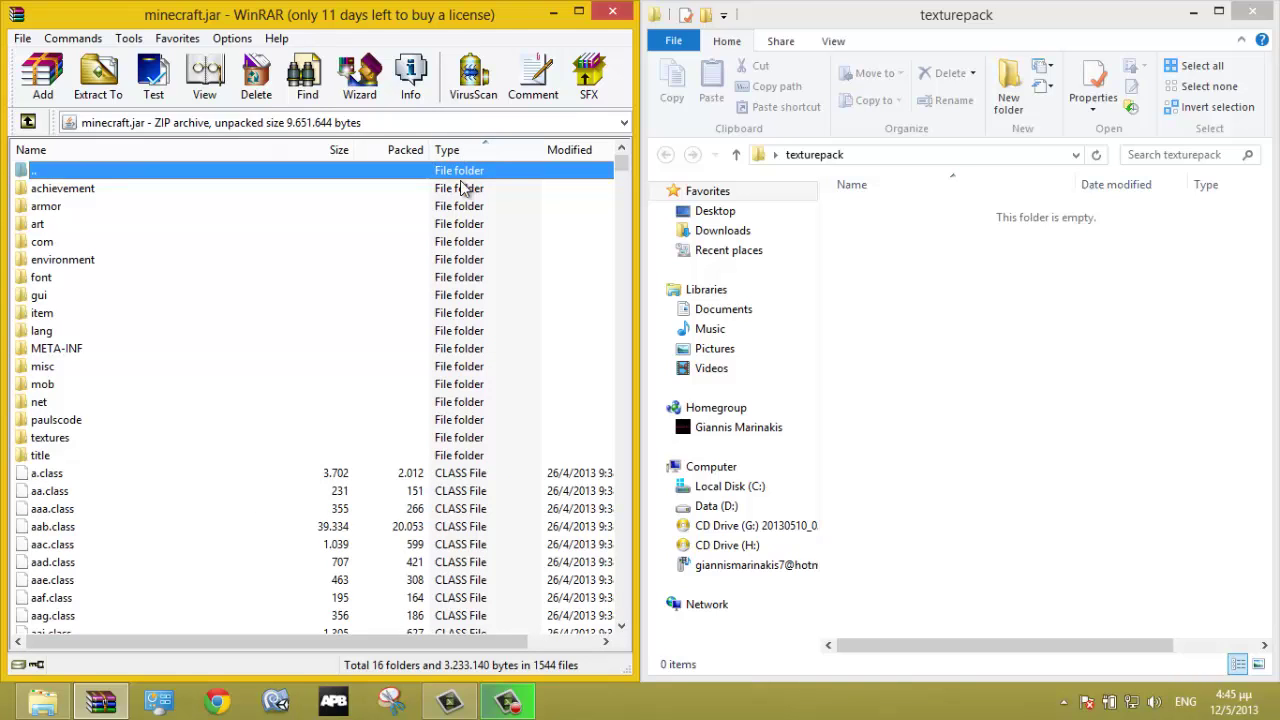
{"action": "mouse_move", "coordinate": [622, 170]}
{"action": "left_mouse_down"}
{"action": "mouse_move", "coordinate": [622, 210]}
{"action": "mouse_move", "coordinate": [630, 160]}
{"action": "left_mouse_up"}
{"action": "left_click", "coordinate": [451, 155]}
{"action": "left_click", "coordinate": [60, 508]}
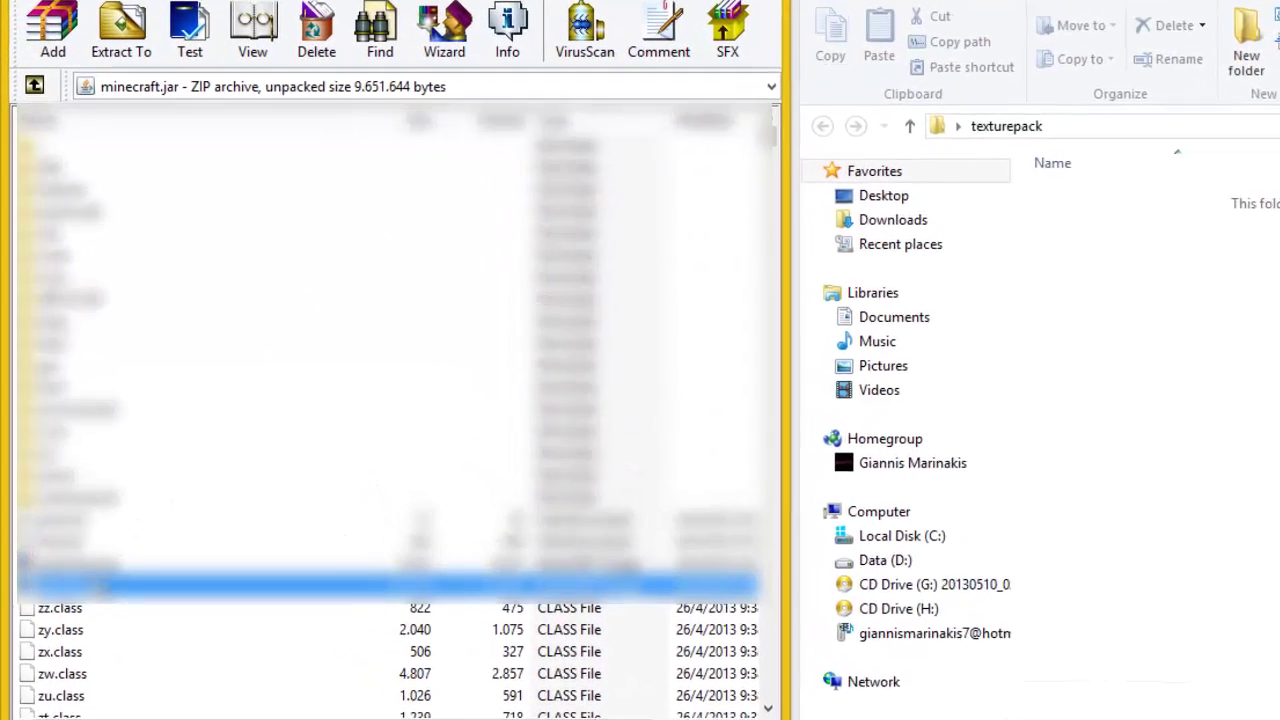
{"action": "key", "text": "Down"}
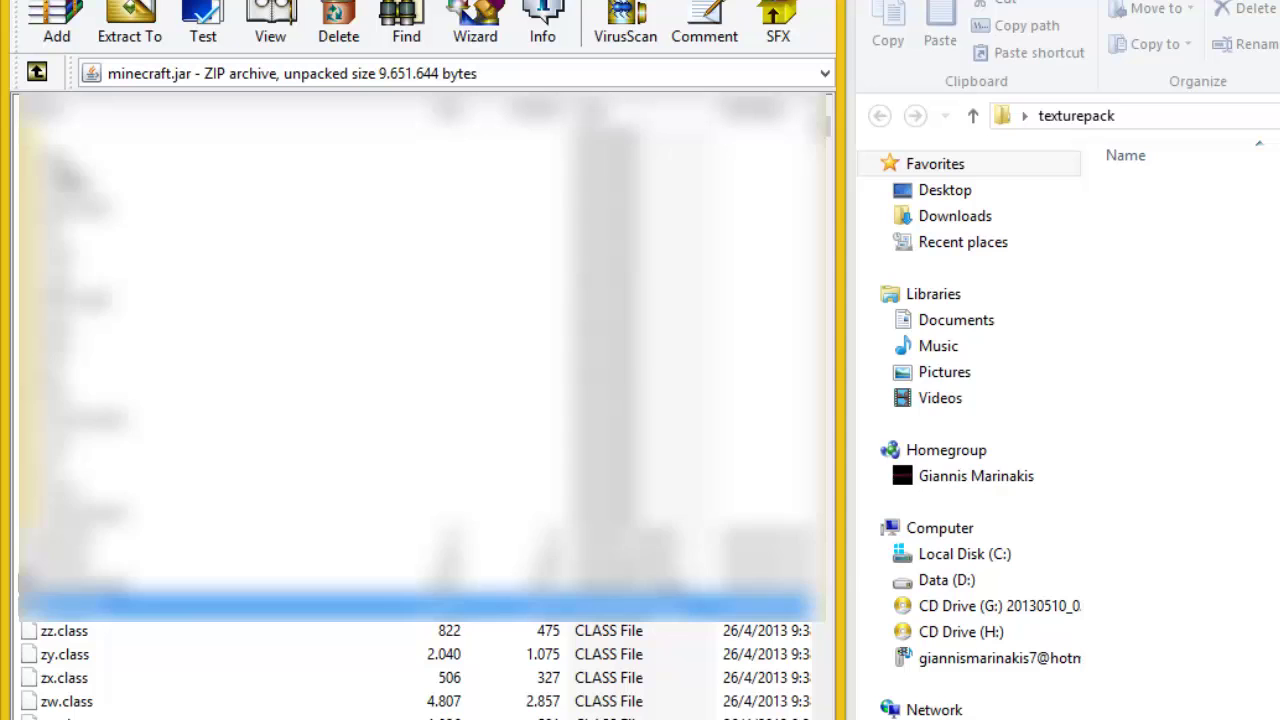
{"action": "left_click", "coordinate": [100, 160], "text": "shift"}
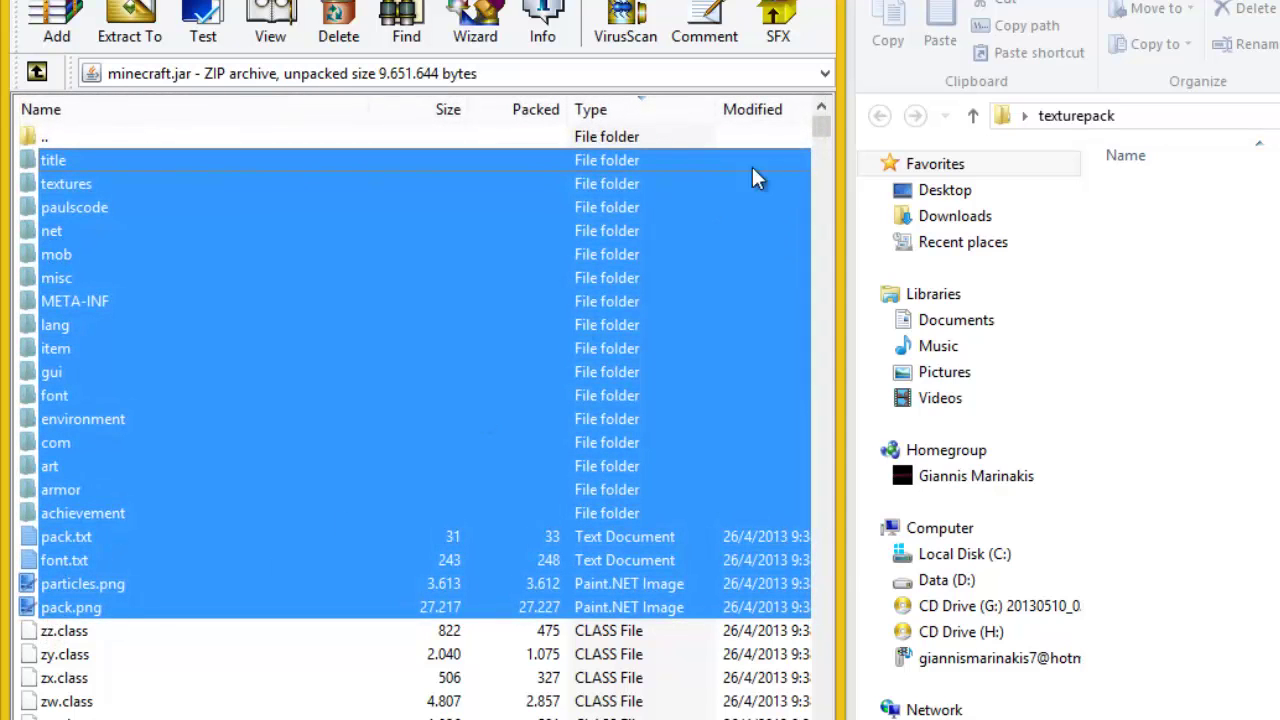
Step: Extract the selected items into texturepack, close WinRAR, and select pack.png
{"action": "left_click_drag", "start_coordinate": [823, 127], "coordinate": [822, 716]}
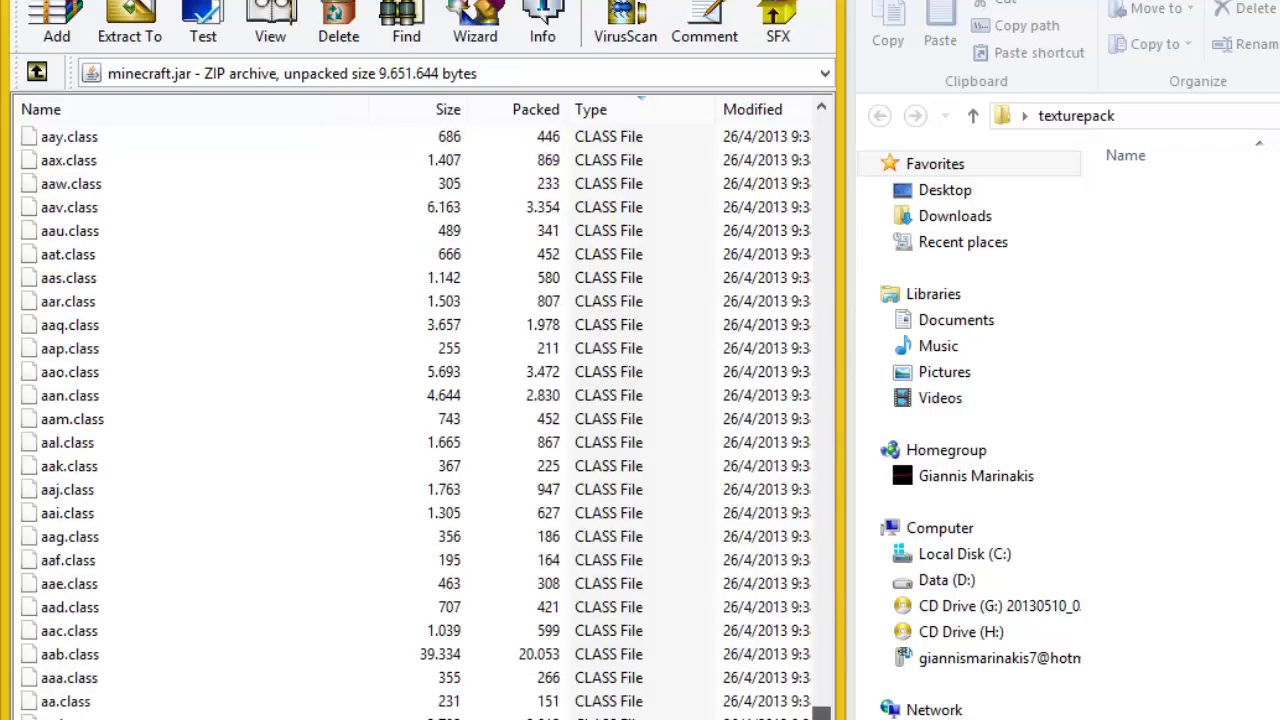
{"action": "left_click_drag", "start_coordinate": [818, 612], "coordinate": [825, 97]}
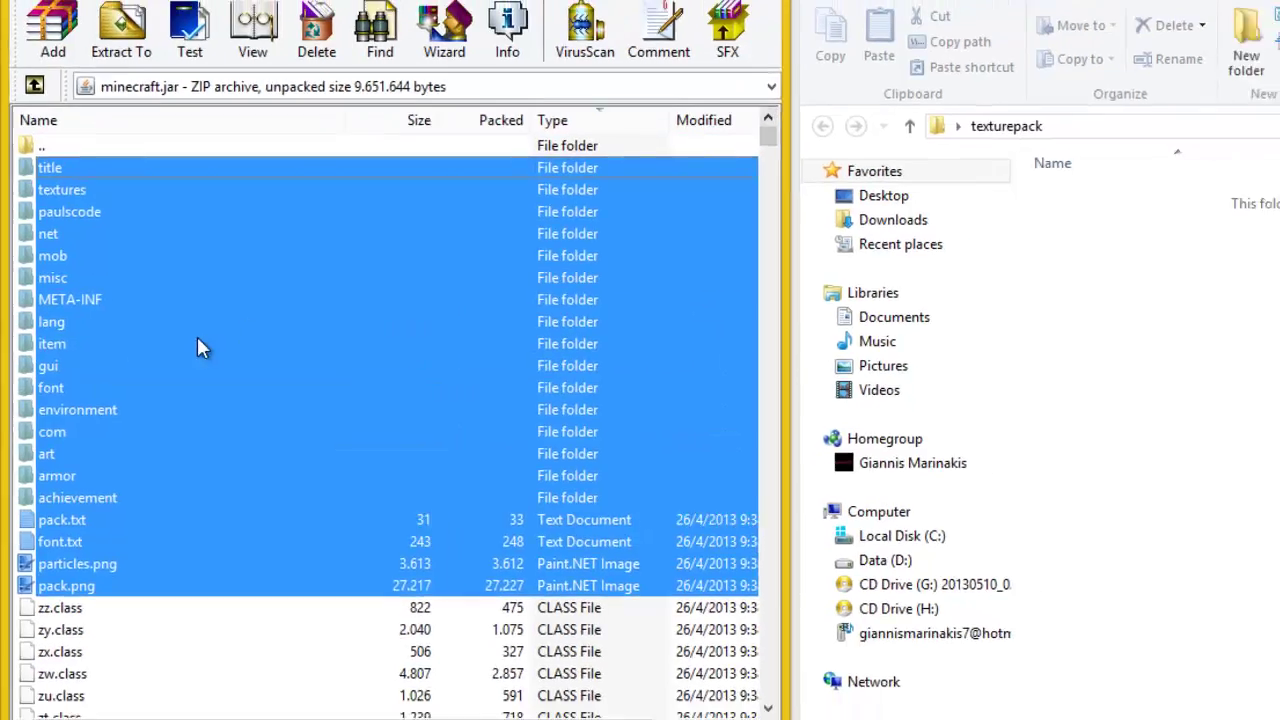
{"action": "left_click_drag", "start_coordinate": [197, 336], "coordinate": [1279, 471]}
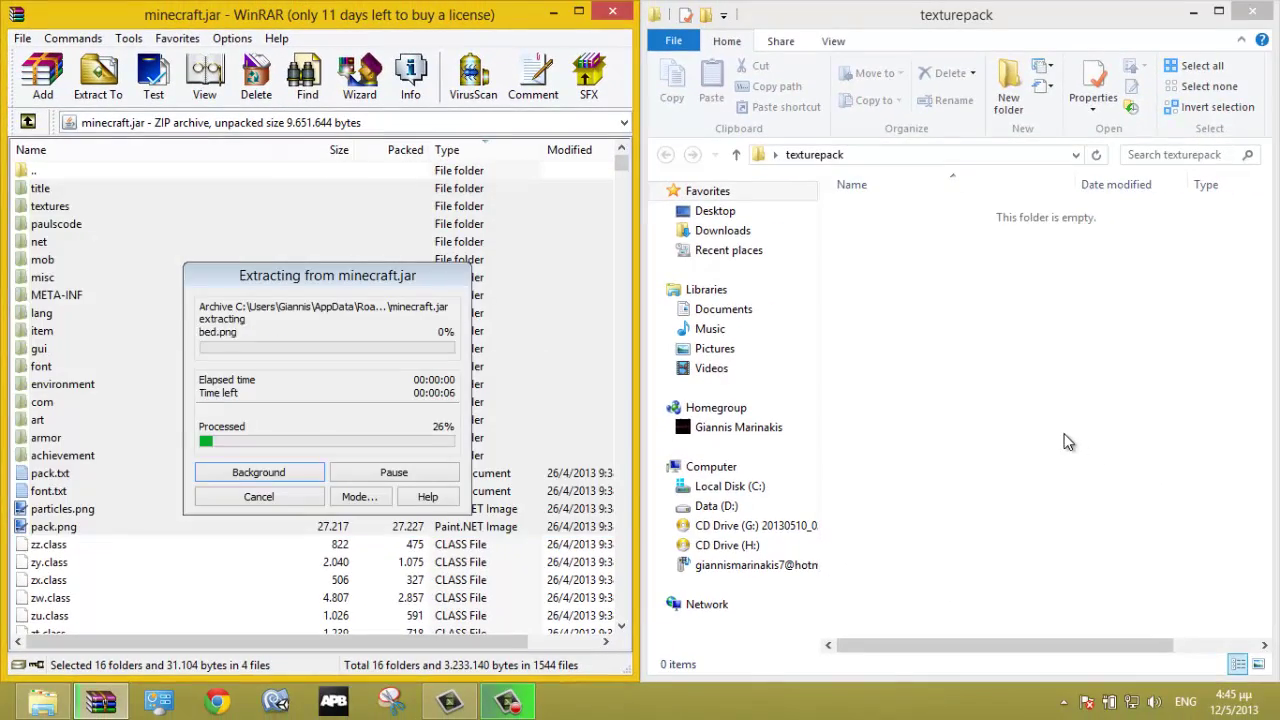
{"action": "left_click", "coordinate": [611, 13]}
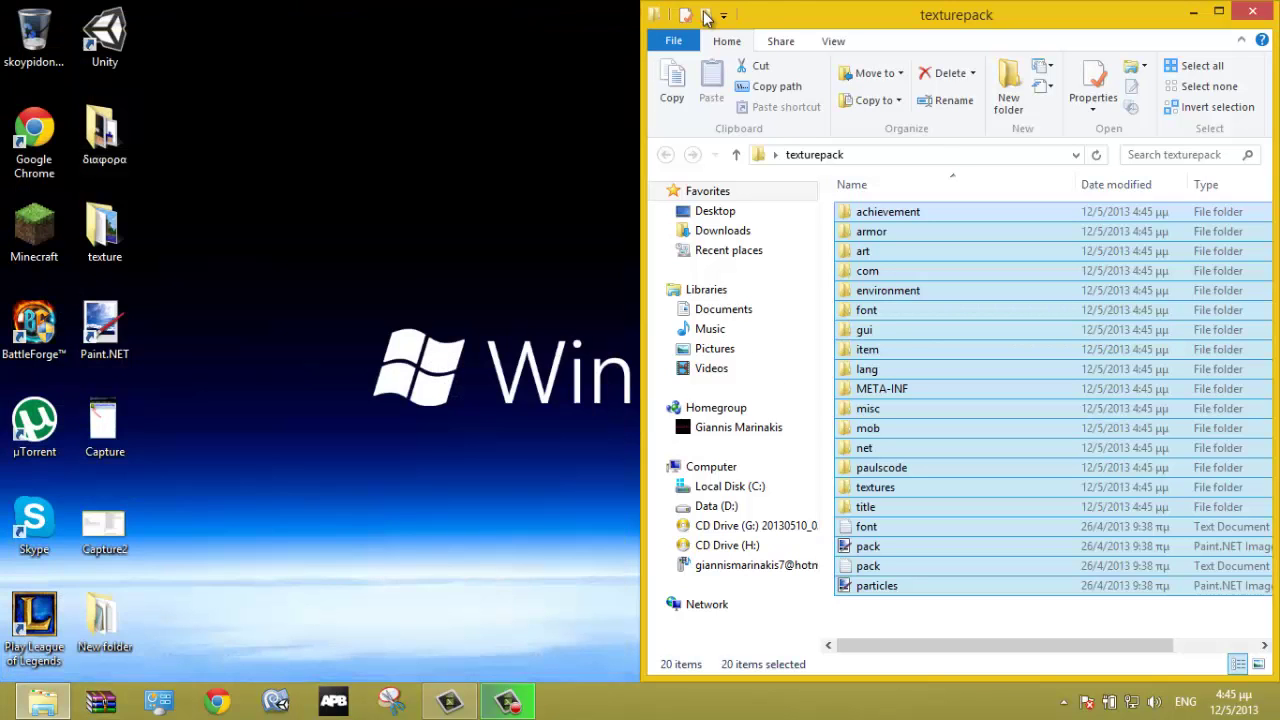
{"action": "left_click", "coordinate": [913, 601]}
{"action": "left_click", "coordinate": [895, 586]}
{"action": "left_click", "coordinate": [886, 550]}
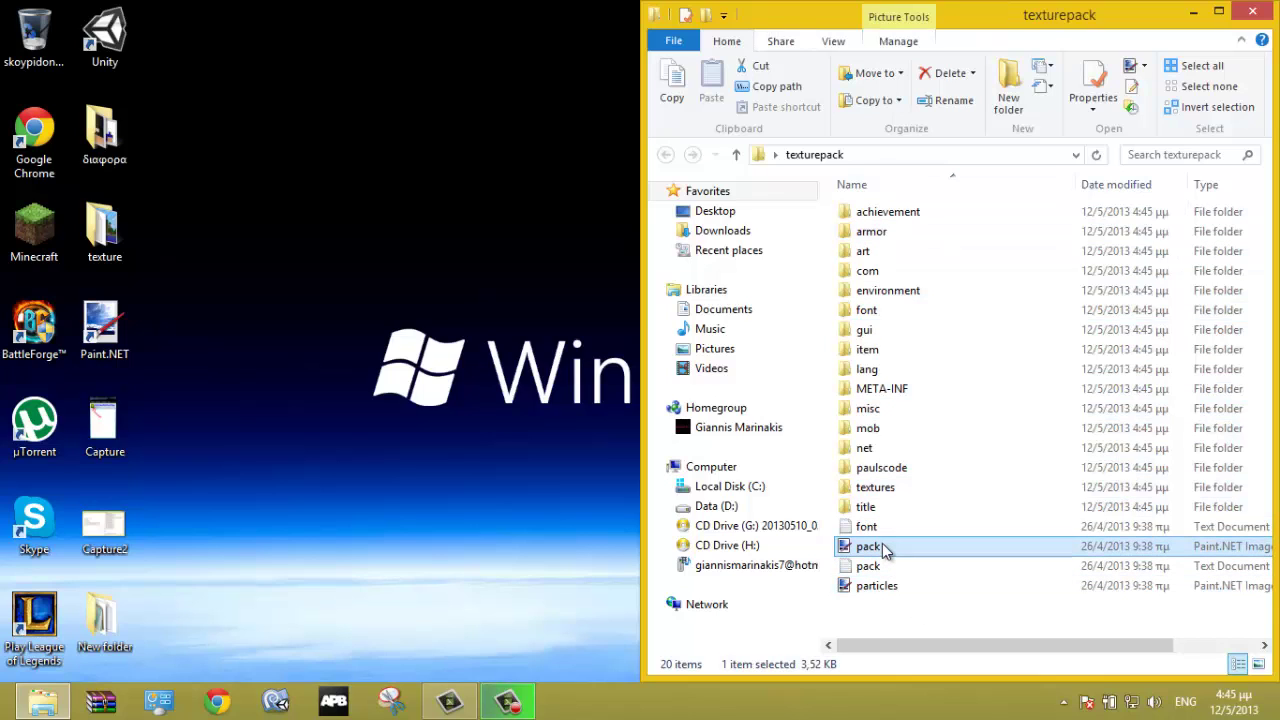
Step: Paint blue brush scribbles across the top of pack.png, save it, and close Paint.NET
{"action": "double_click", "coordinate": [882, 548]}
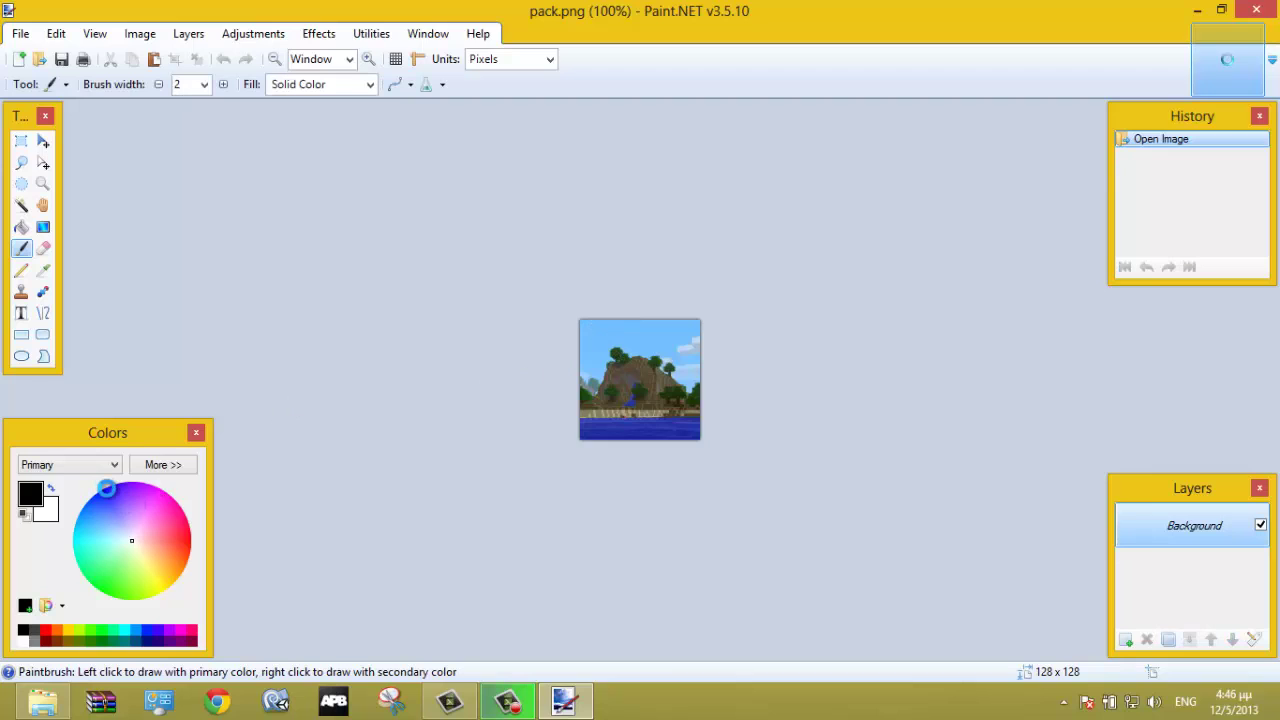
{"action": "left_click", "coordinate": [111, 501]}
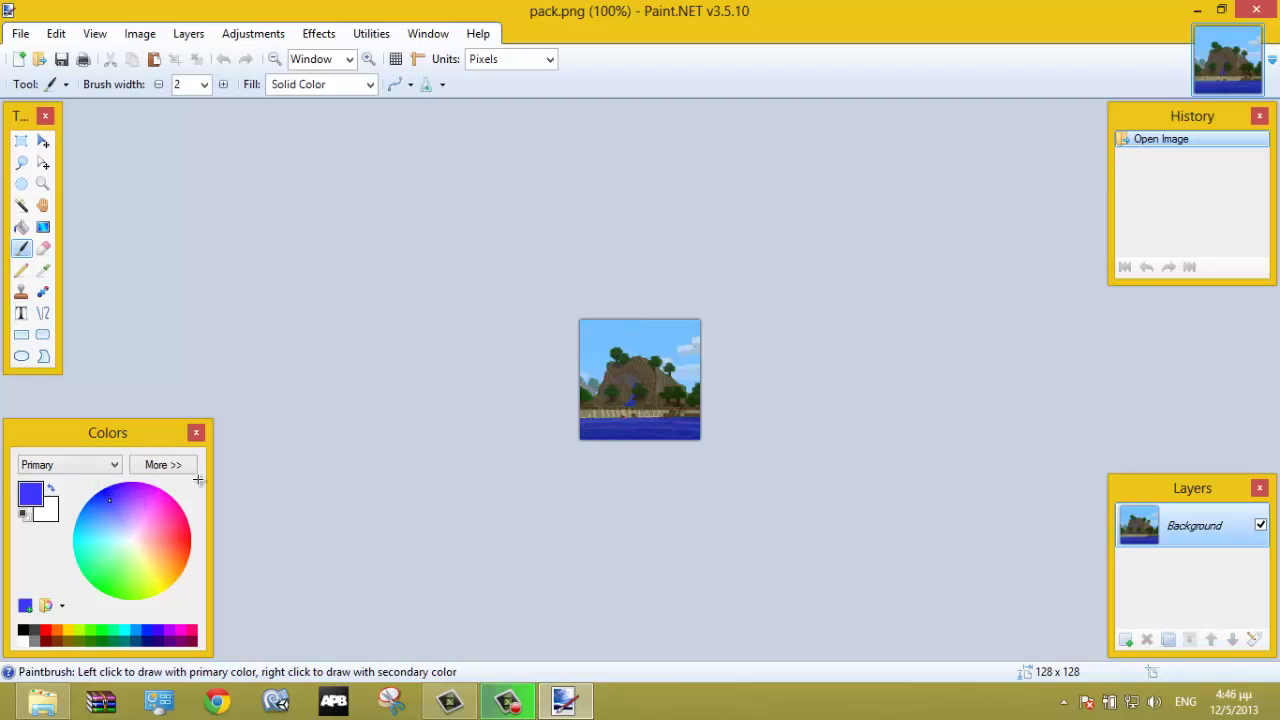
{"action": "mouse_move", "coordinate": [617, 336]}
{"action": "left_mouse_down"}
{"action": "mouse_move", "coordinate": [668, 358]}
{"action": "mouse_move", "coordinate": [636, 350]}
{"action": "mouse_move", "coordinate": [683, 335]}
{"action": "mouse_move", "coordinate": [683, 374]}
{"action": "mouse_move", "coordinate": [649, 367]}
{"action": "mouse_move", "coordinate": [697, 369]}
{"action": "left_mouse_up"}
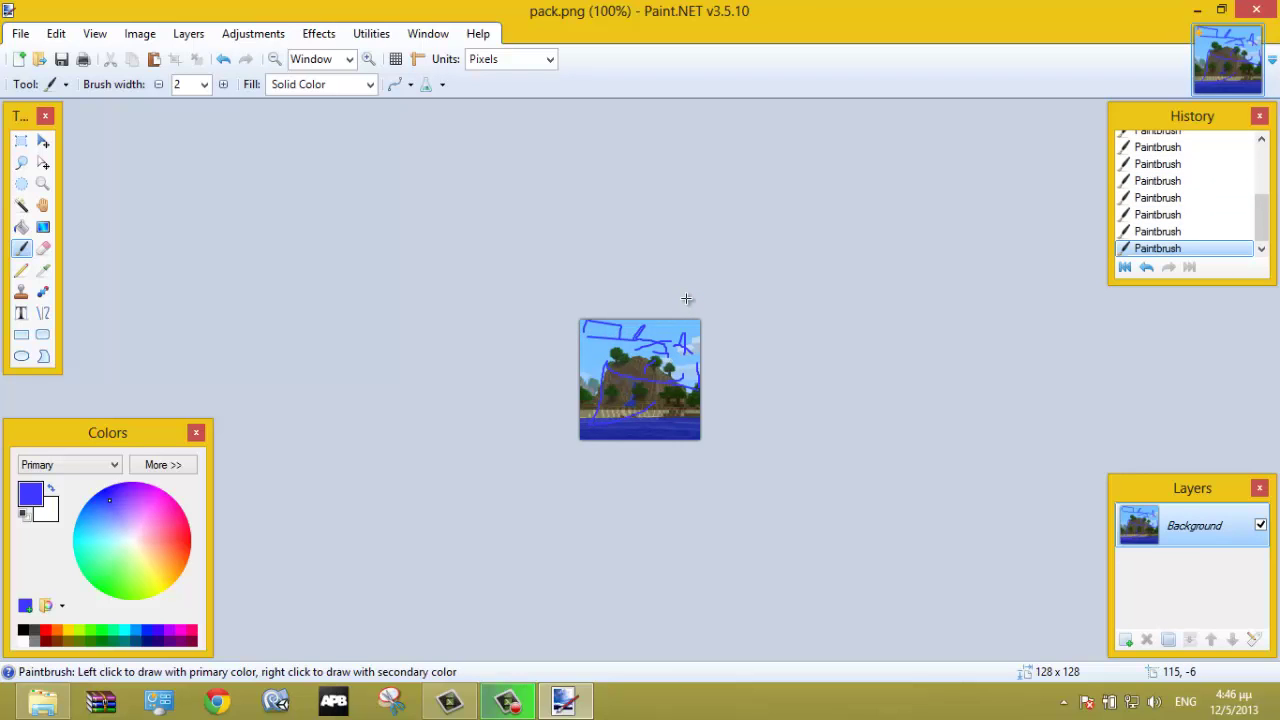
{"action": "left_click", "coordinate": [792, 507]}
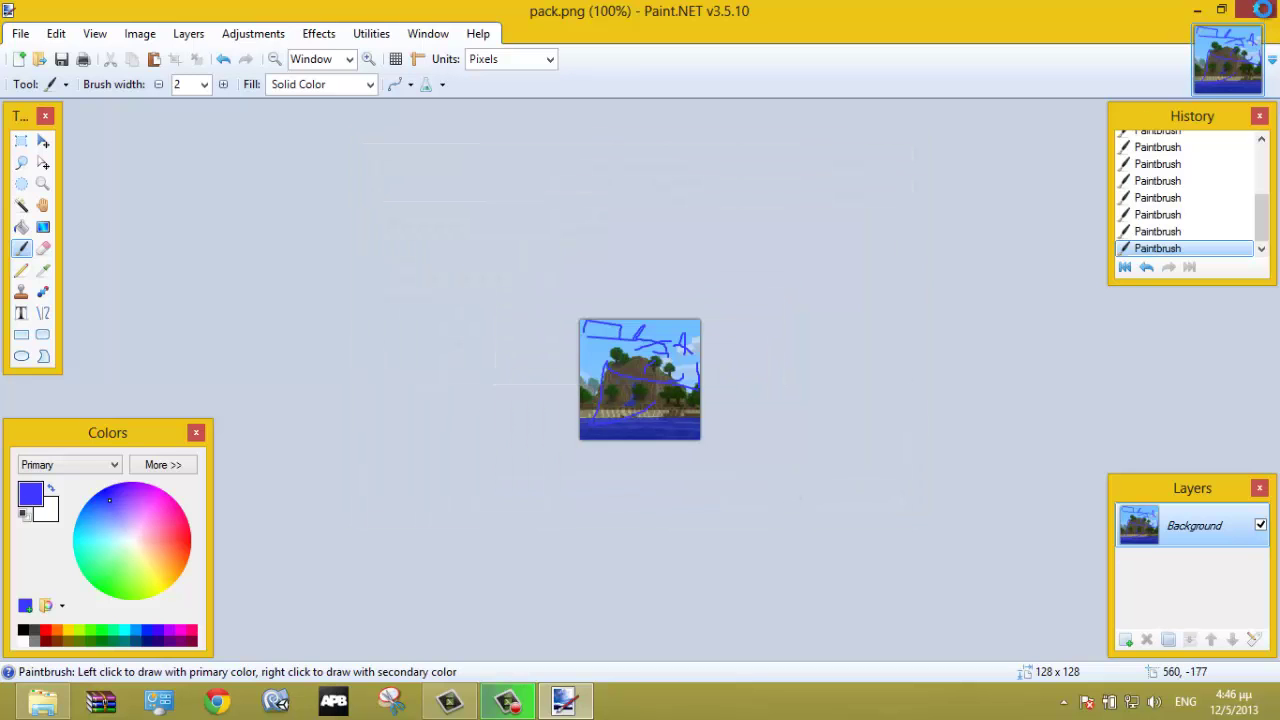
{"action": "left_click", "coordinate": [1258, 10]}
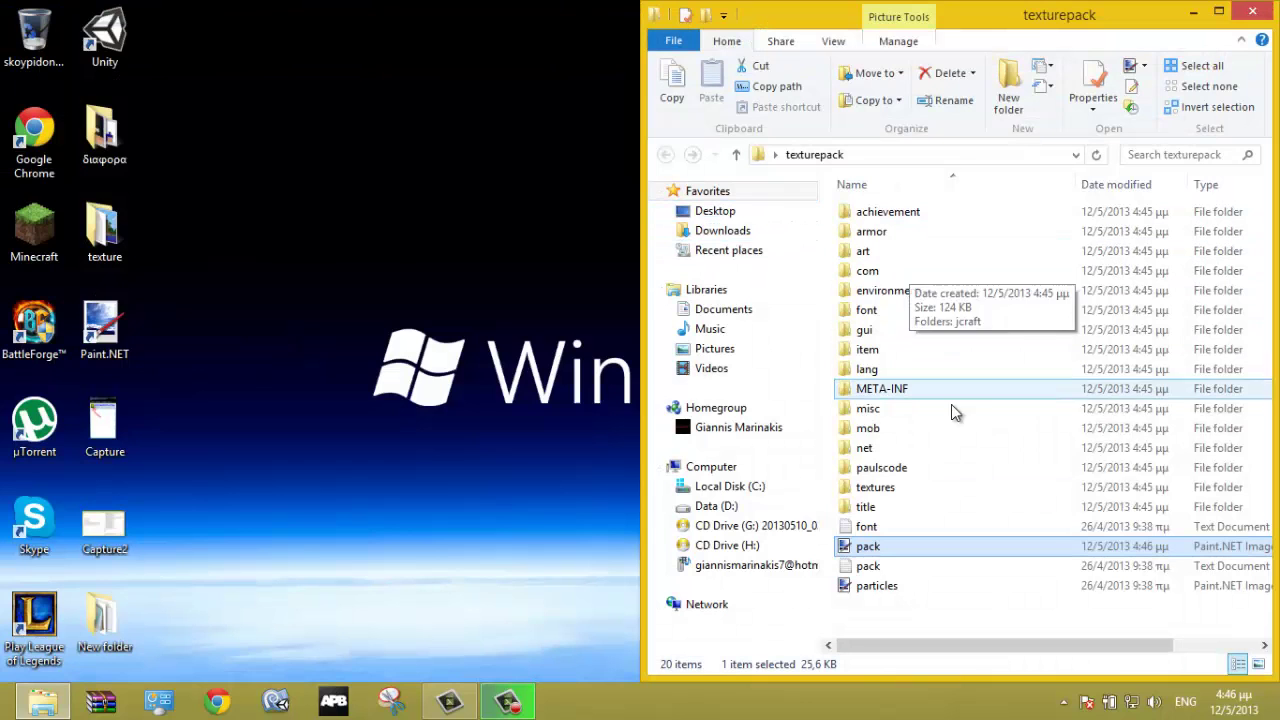
Step: Open textures\blocks inside texturepack and scroll through its 257 block texture images
{"action": "double_click", "coordinate": [867, 492]}
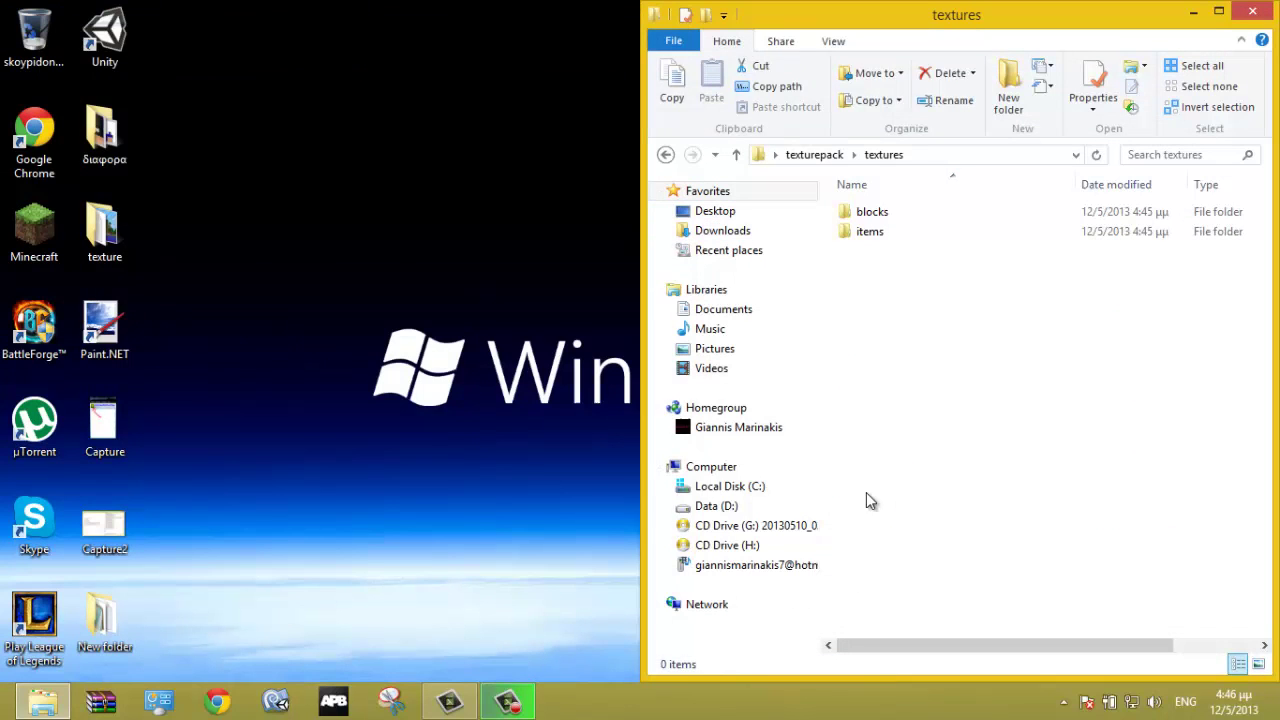
{"action": "left_click_drag", "start_coordinate": [898, 300], "coordinate": [891, 203]}
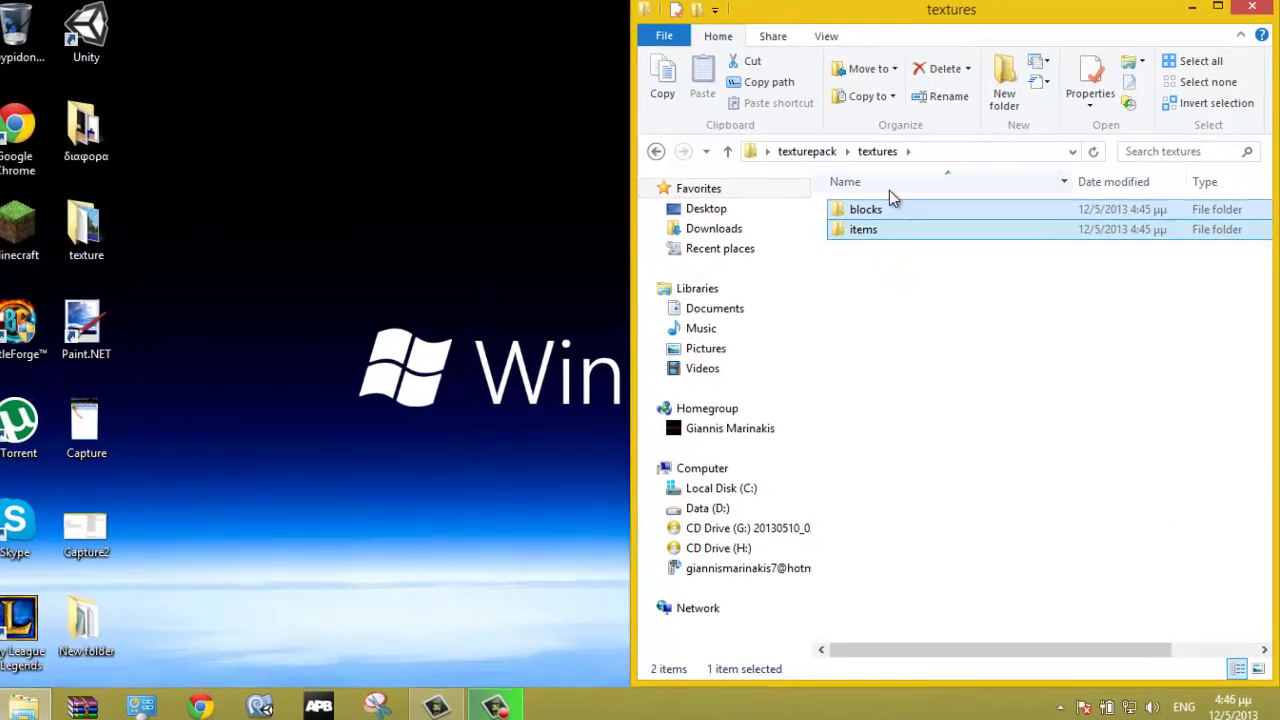
{"action": "left_click", "coordinate": [902, 269]}
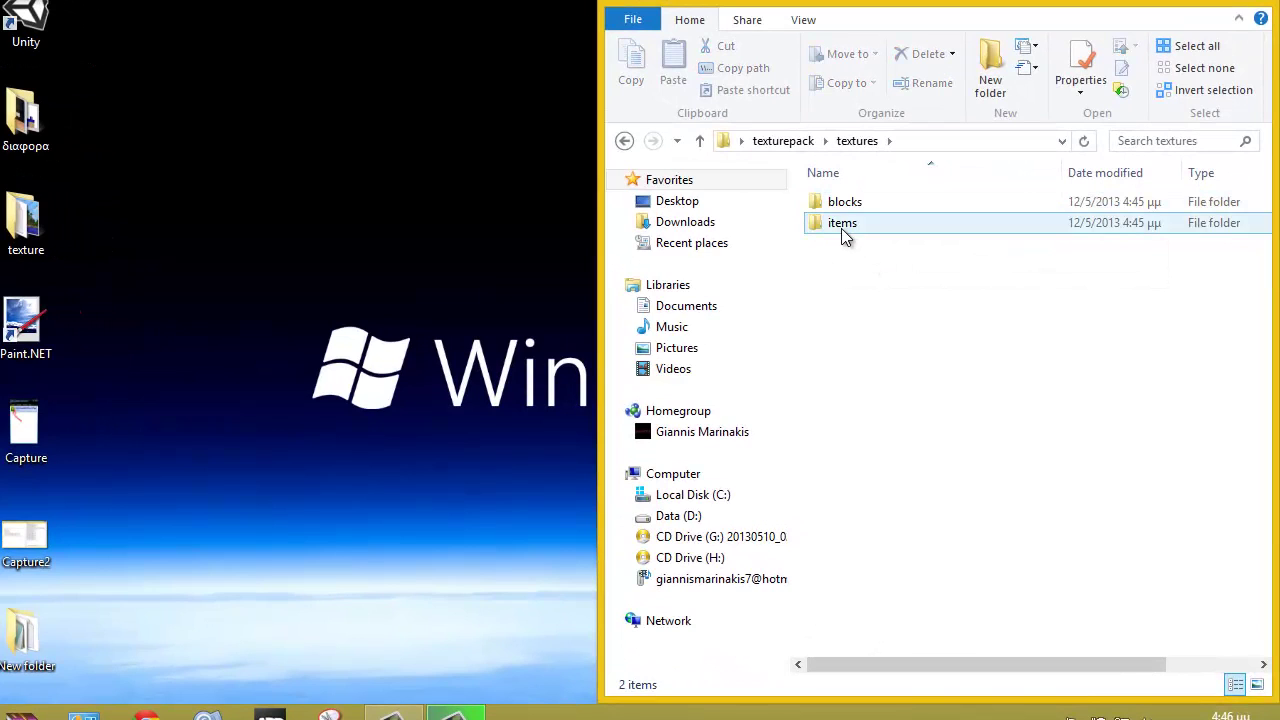
{"action": "left_click", "coordinate": [857, 208]}
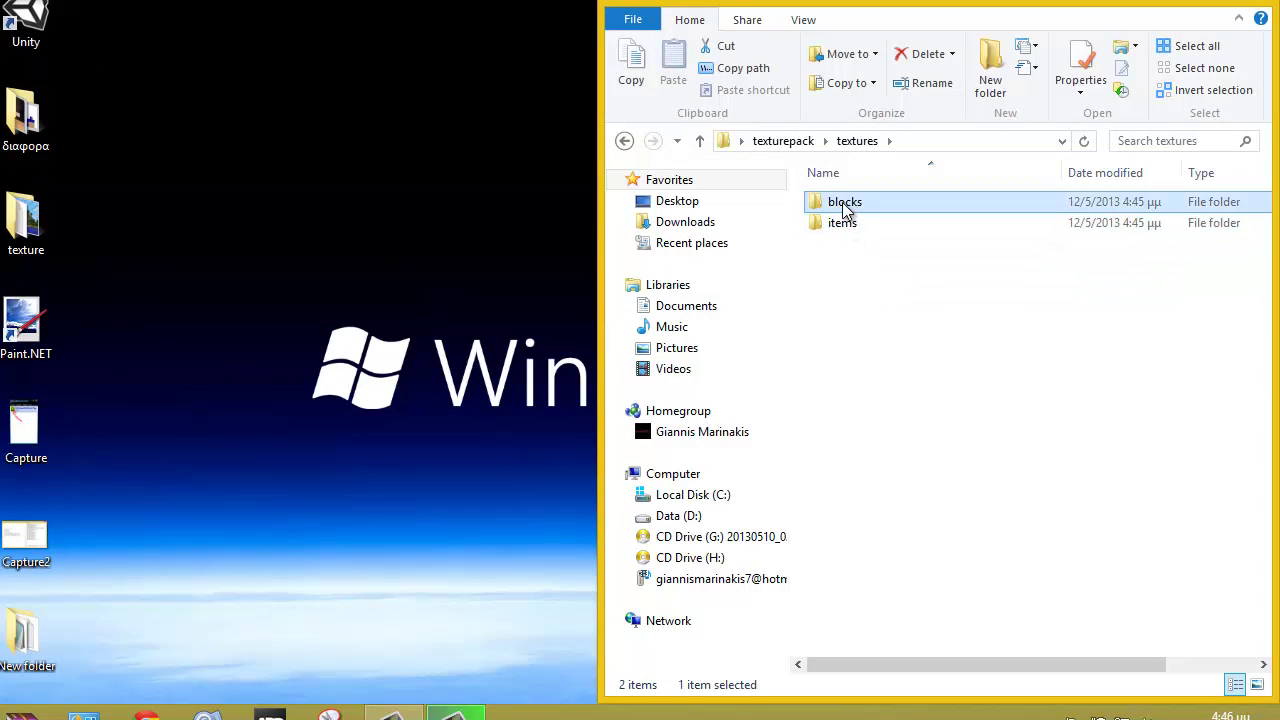
{"action": "double_click", "coordinate": [843, 206]}
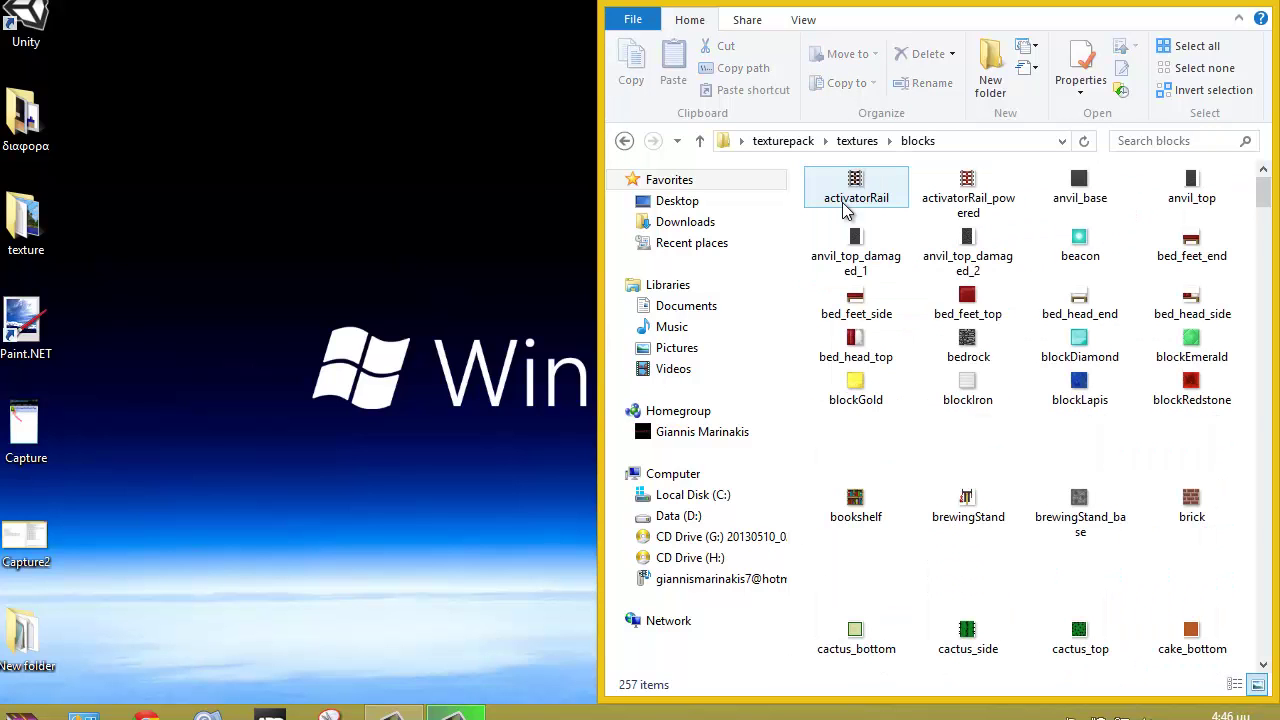
{"action": "left_click_drag", "start_coordinate": [1263, 188], "coordinate": [1270, 506]}
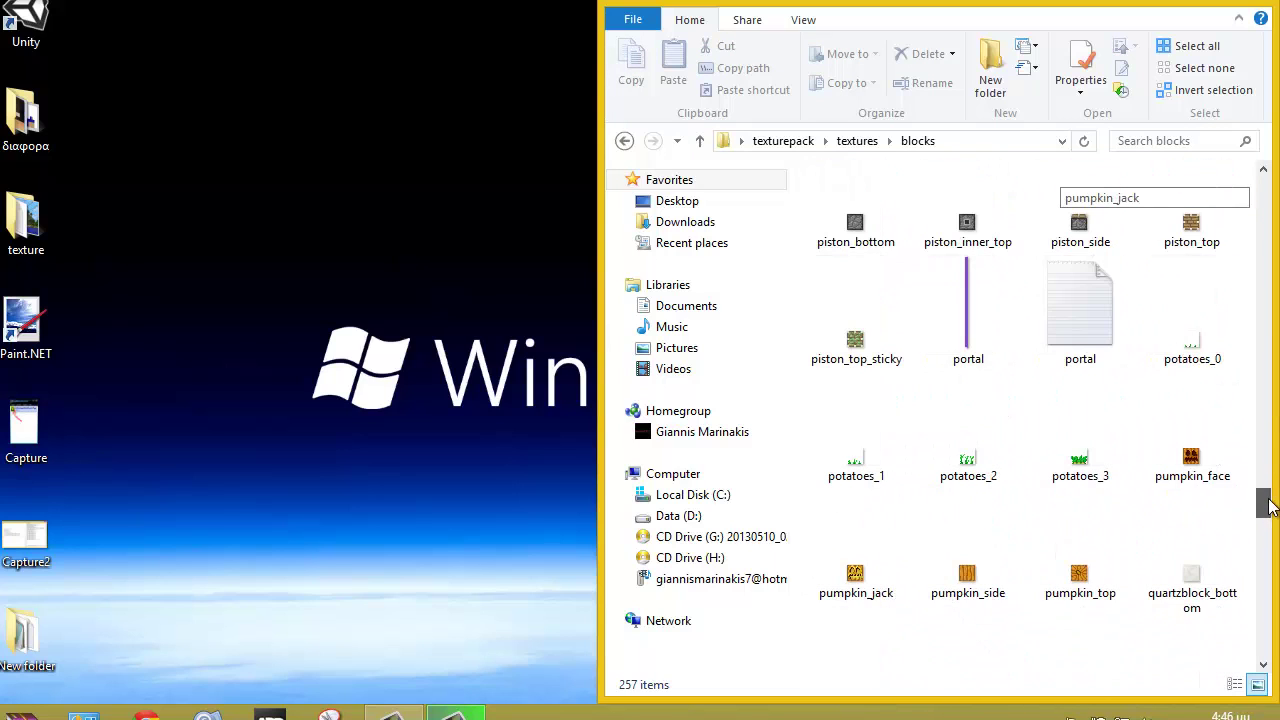
{"action": "scroll", "coordinate": [1160, 370], "scroll_direction": "down", "scroll_amount": 15}
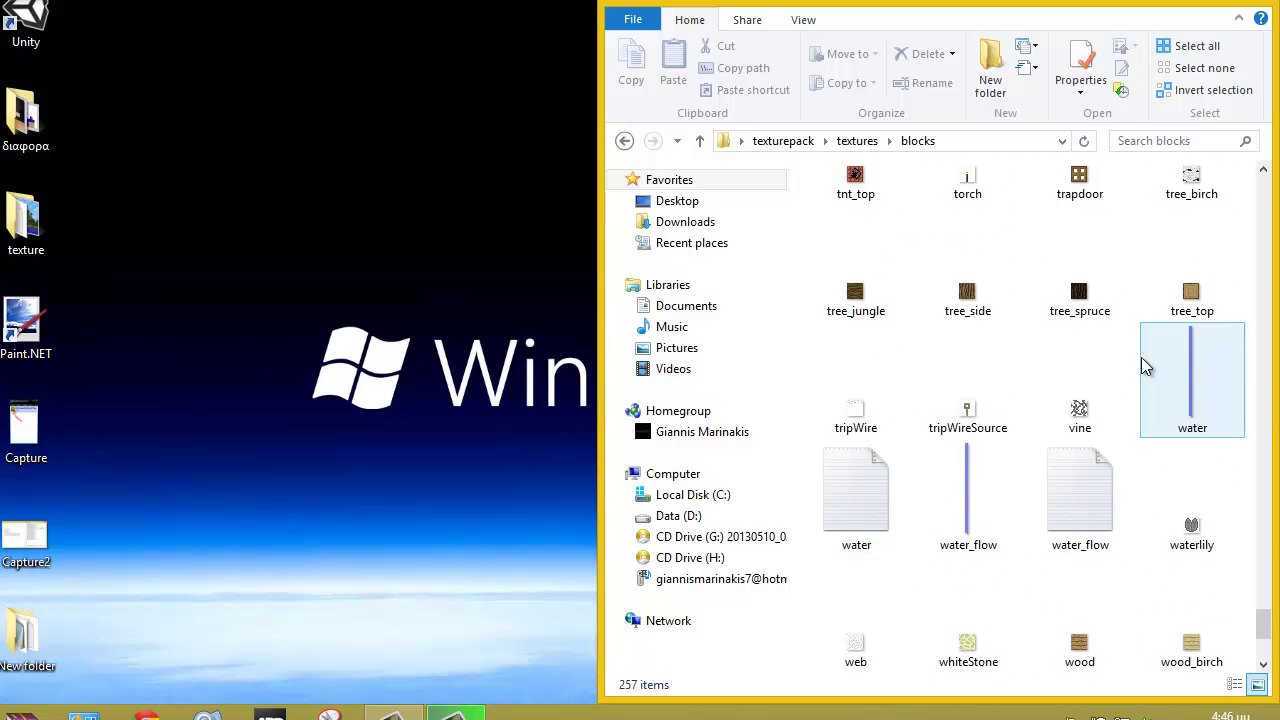
{"action": "scroll", "coordinate": [1145, 366], "scroll_direction": "down", "scroll_amount": 2}
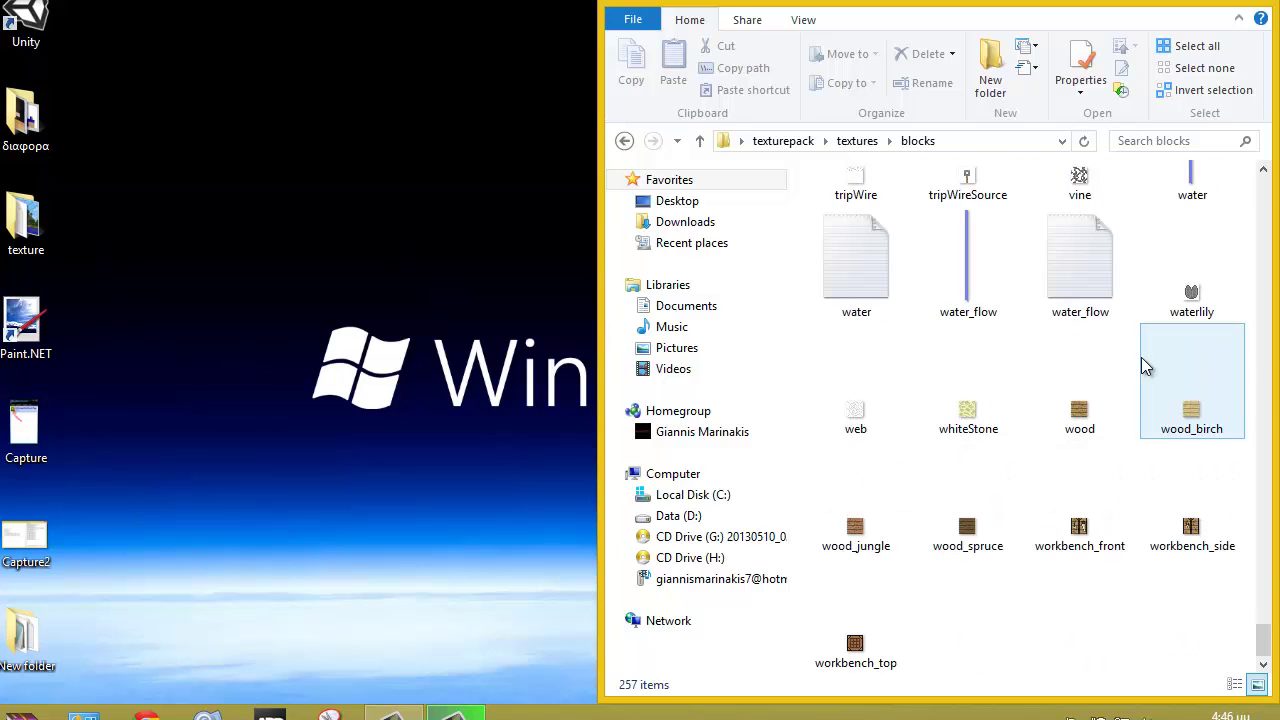
Step: Search the blocks folder for 'stonebr' and open stonebrick.png with Paint.NET
{"action": "left_click", "coordinate": [1170, 145]}
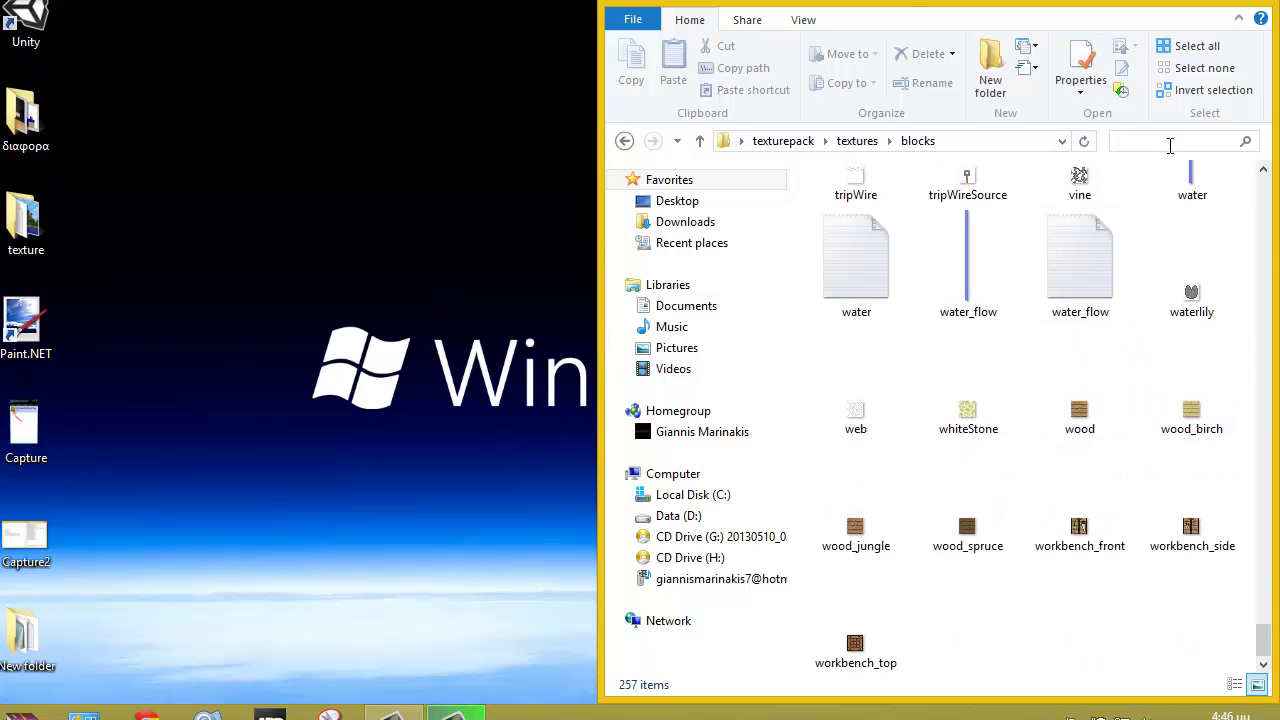
{"action": "type", "text": "st"}
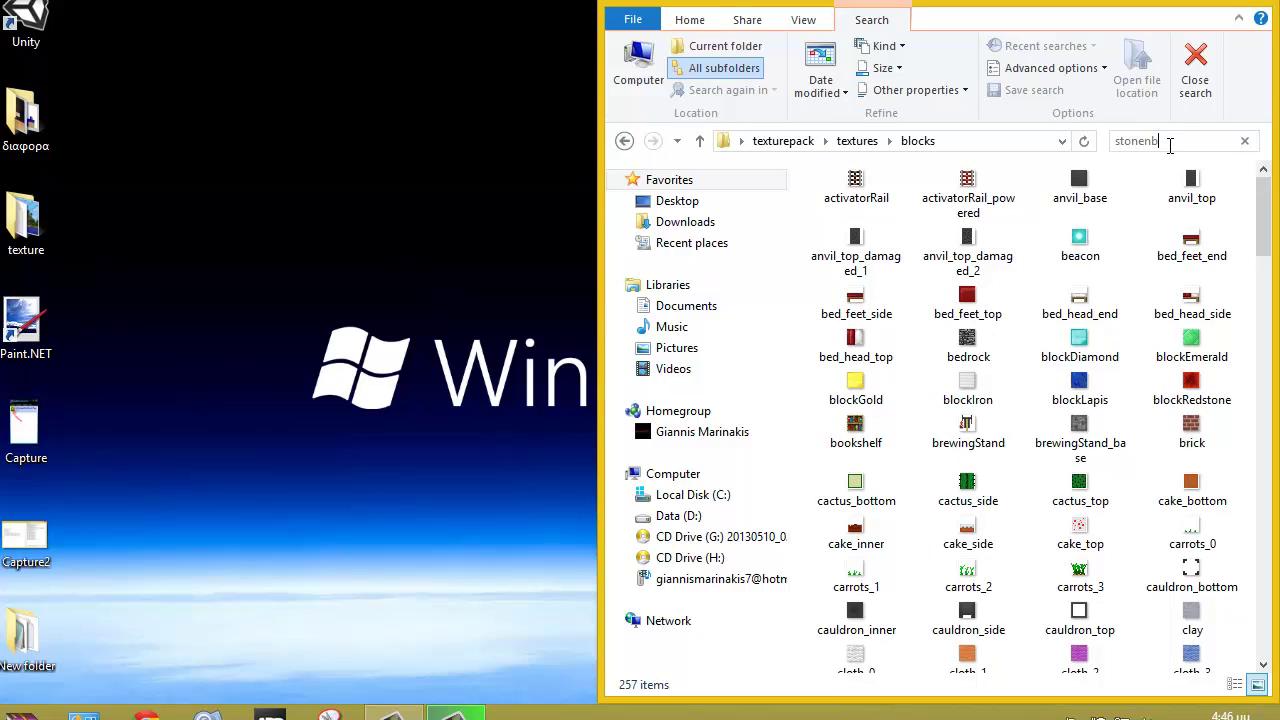
{"action": "type", "text": "onebr"}
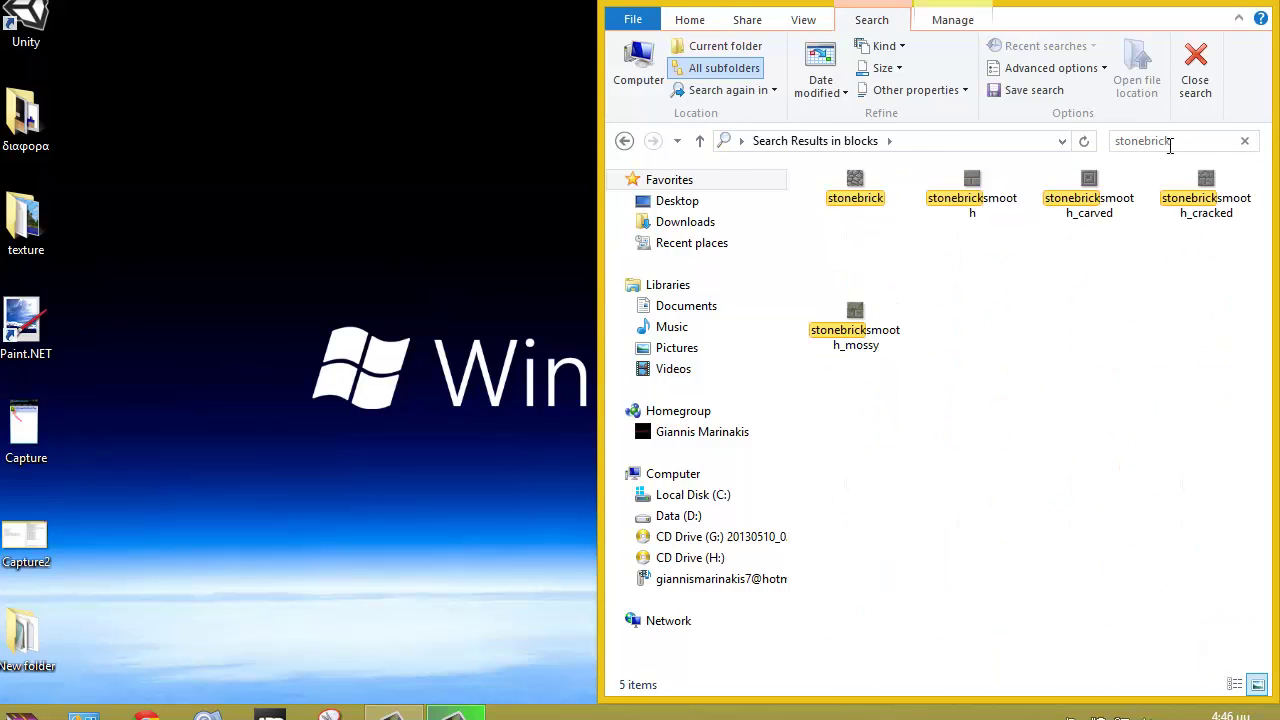
{"action": "left_click", "coordinate": [856, 204]}
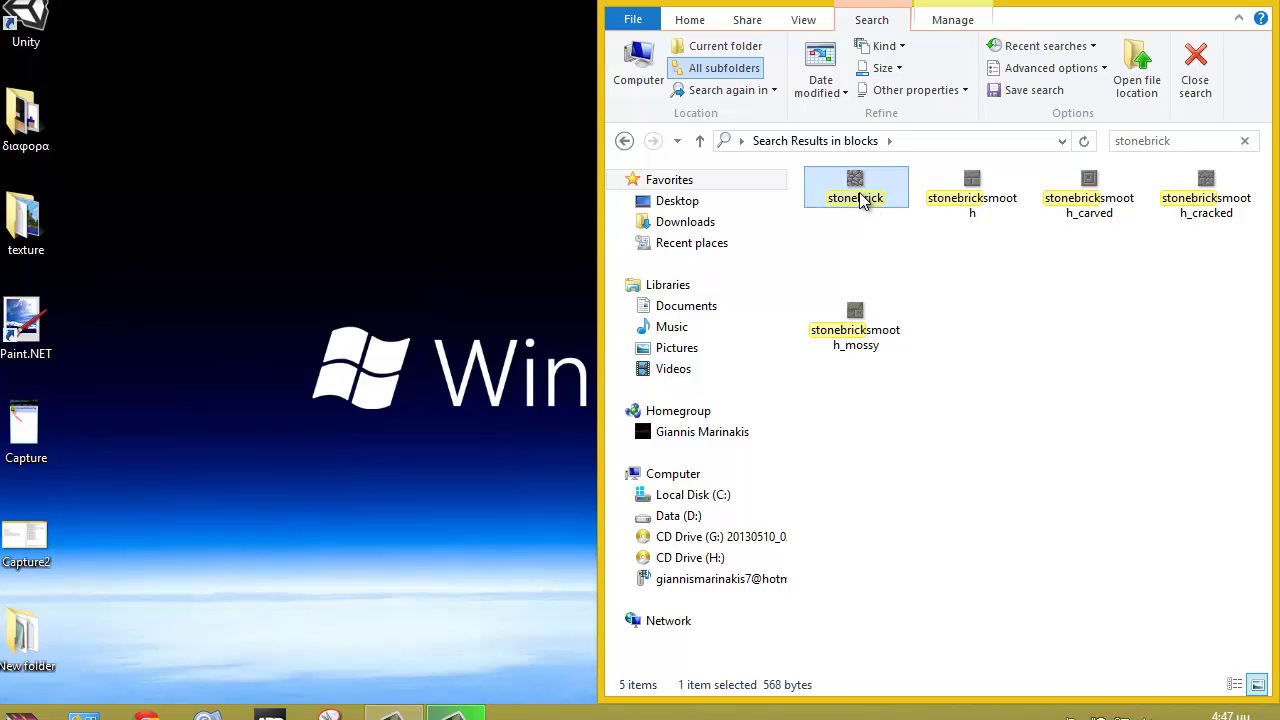
{"action": "right_click", "coordinate": [856, 195]}
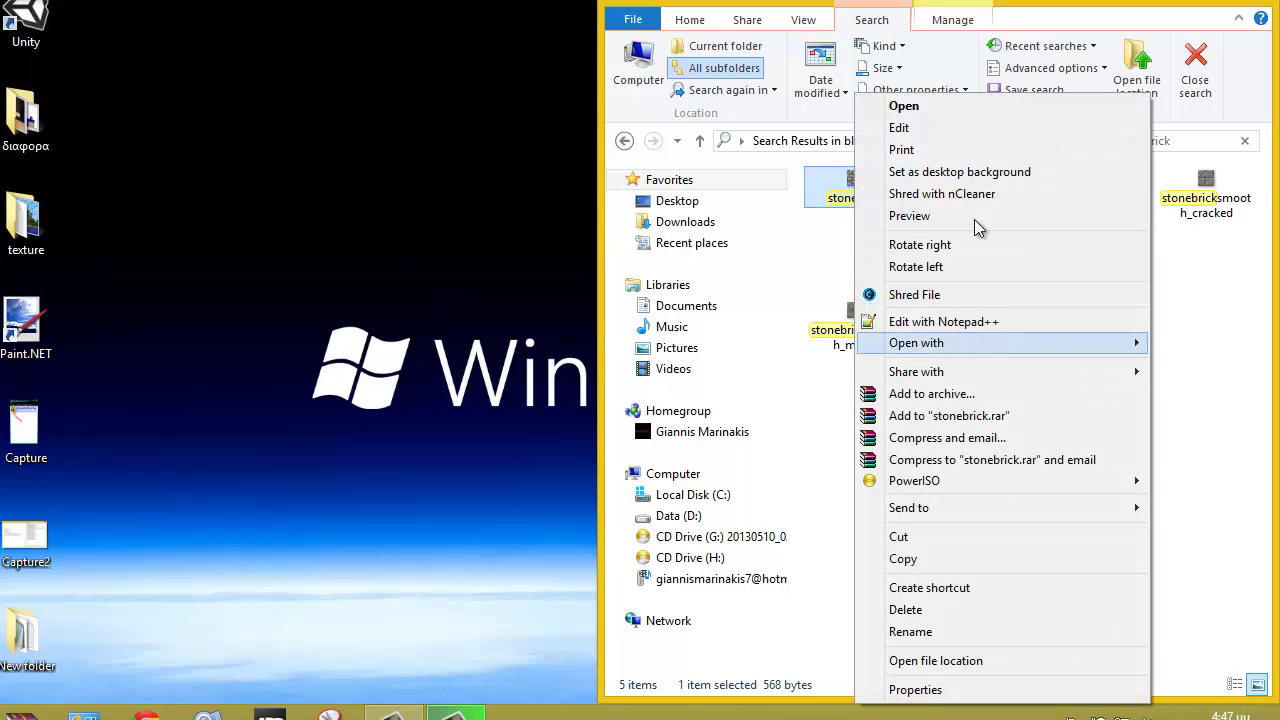
{"action": "mouse_move", "coordinate": [952, 350]}
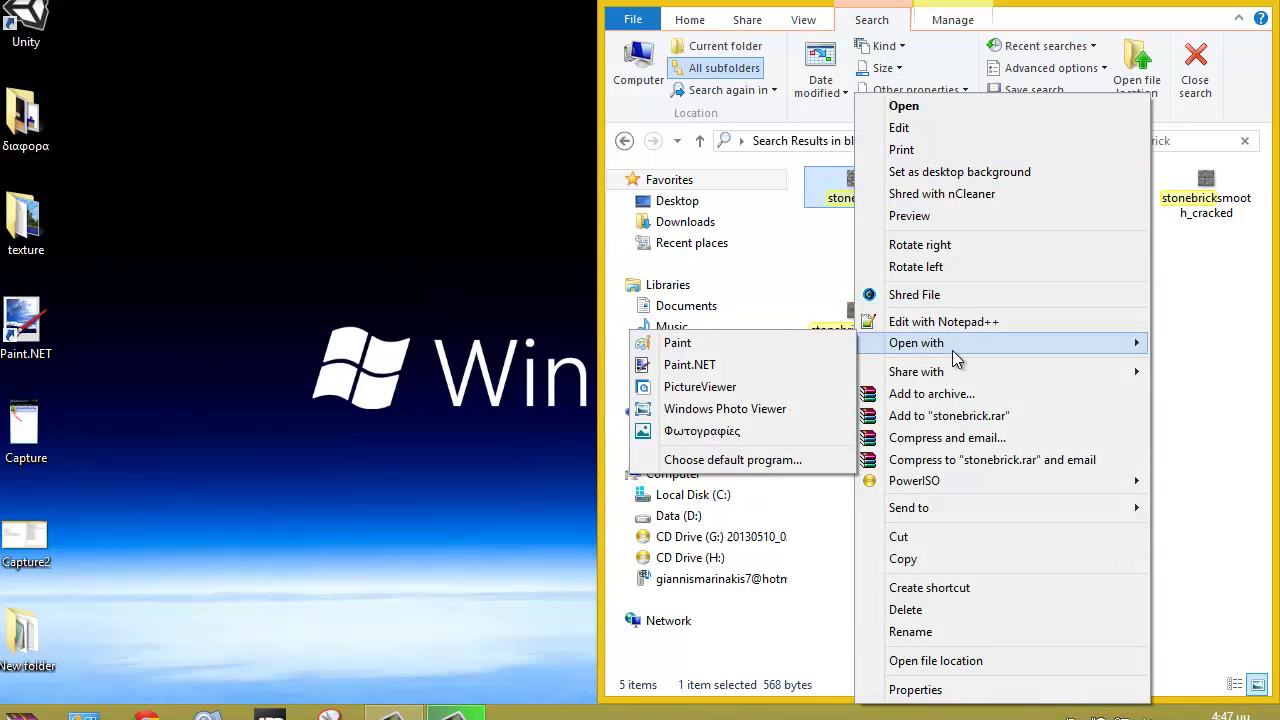
{"action": "left_click", "coordinate": [700, 366]}
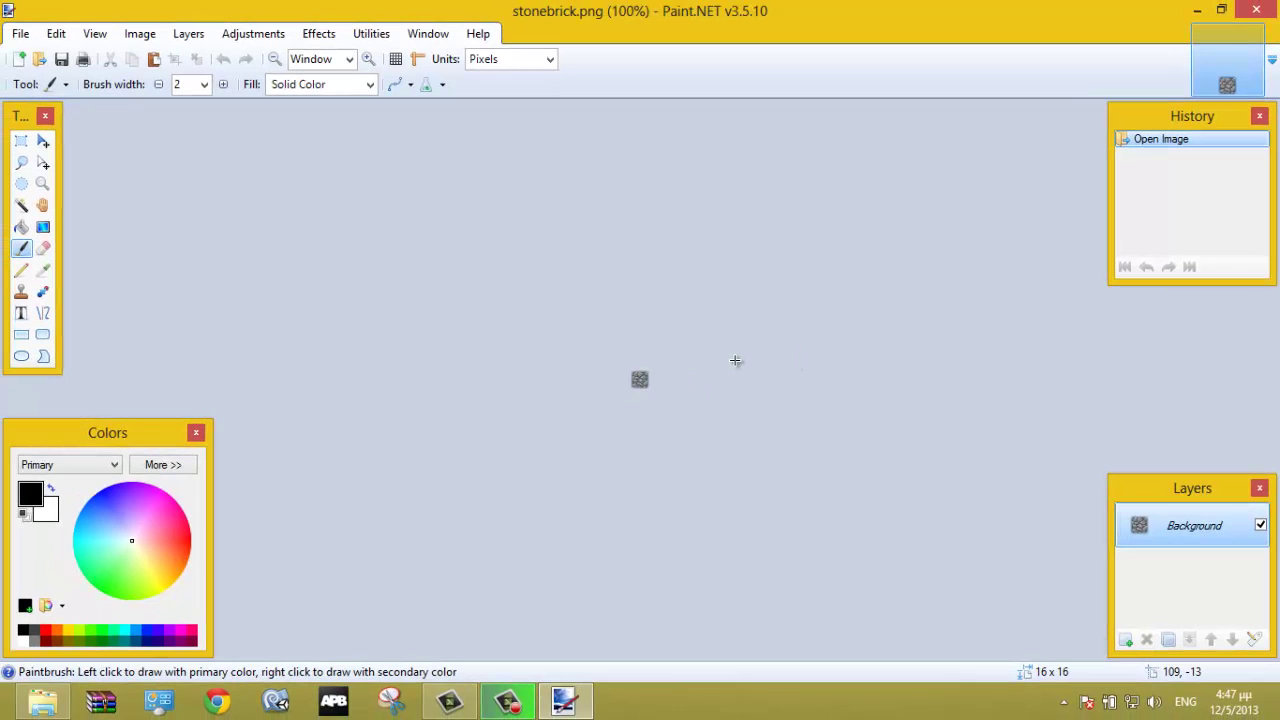
Step: Zoom in, undo a black test stroke, and sample a mid-grey from the stone
{"action": "scroll", "coordinate": [735, 360], "scroll_direction": "up", "scroll_amount": 5}
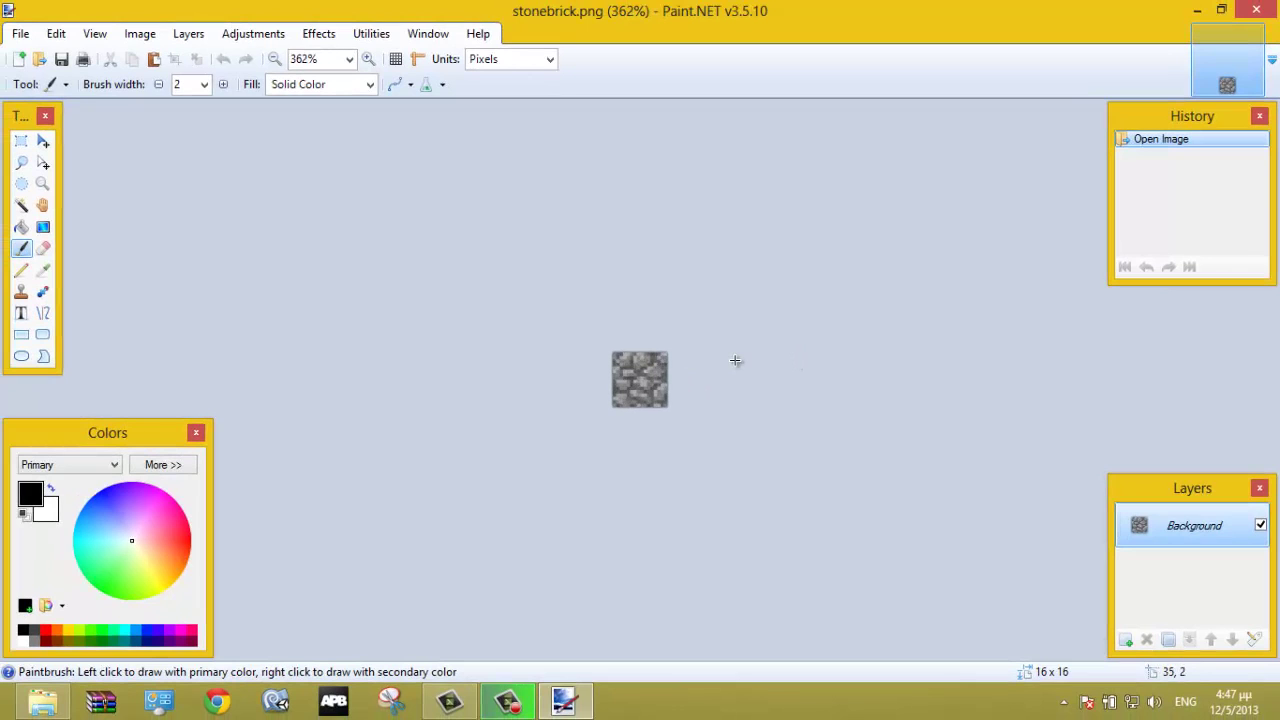
{"action": "scroll", "coordinate": [735, 360], "scroll_direction": "up", "scroll_amount": 4}
{"action": "left_click_drag", "start_coordinate": [565, 265], "coordinate": [562, 335]}
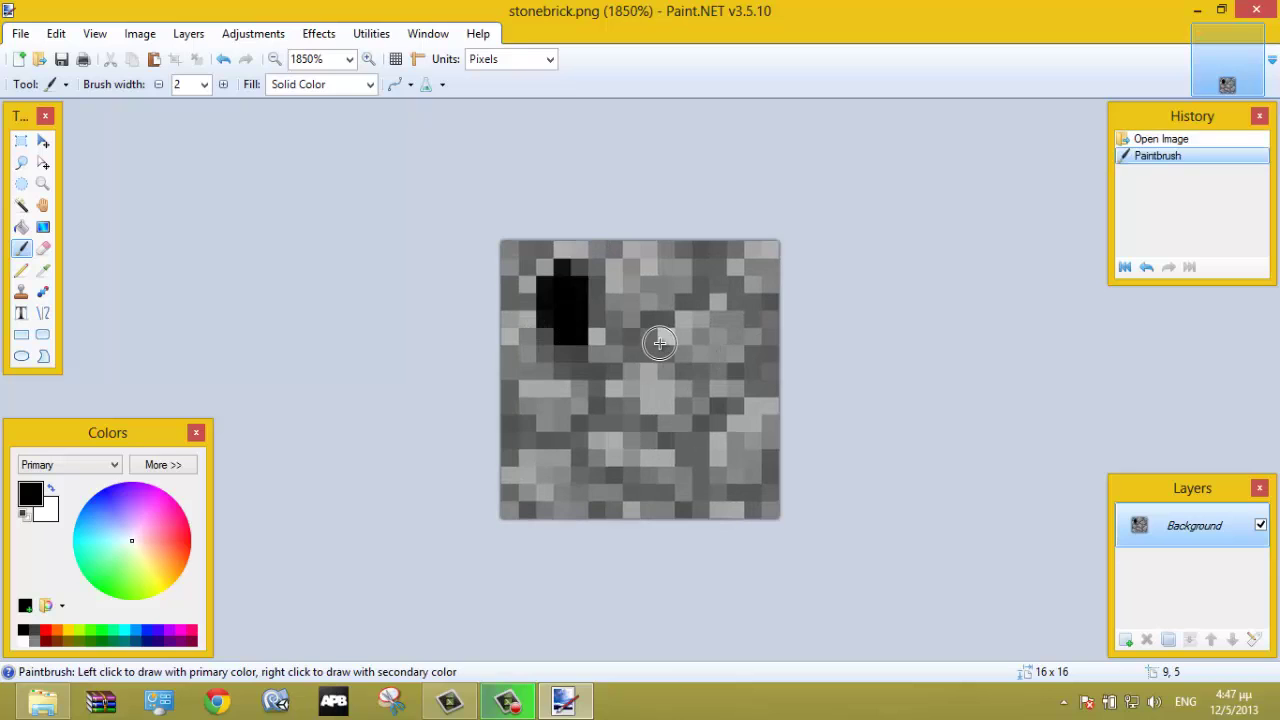
{"action": "key", "text": "ctrl+z"}
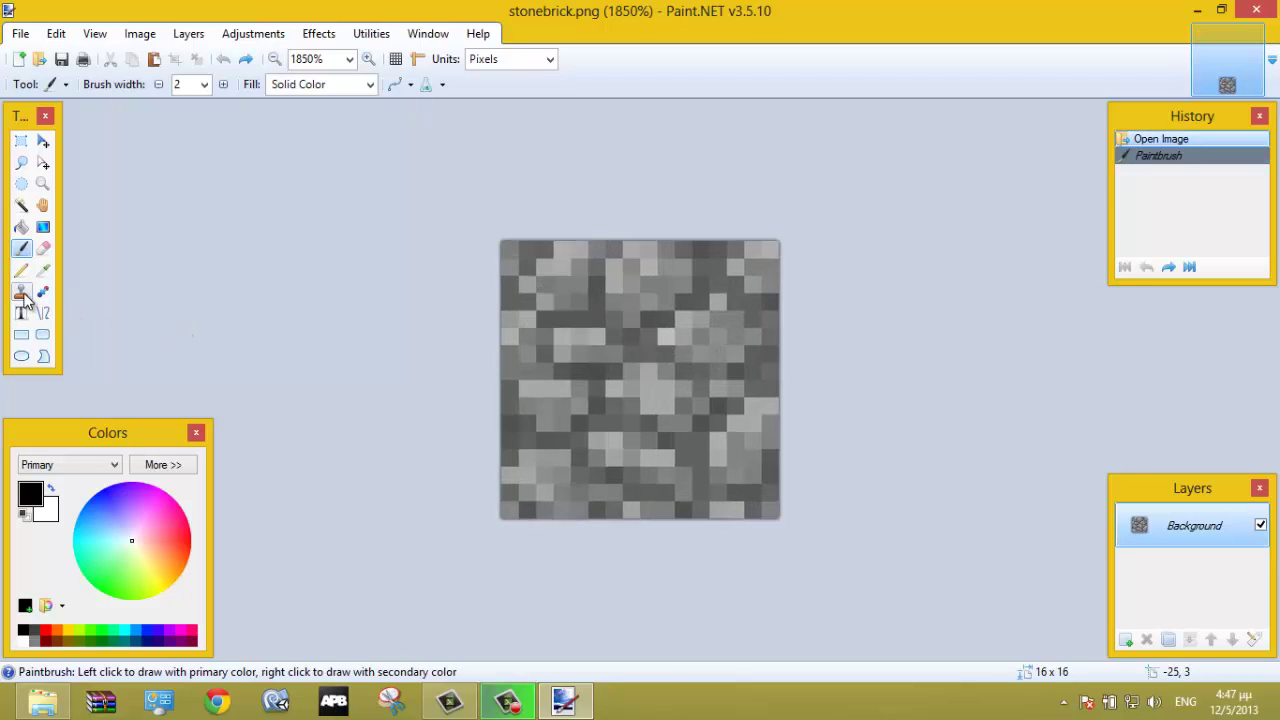
{"action": "left_click", "coordinate": [43, 270]}
{"action": "left_click", "coordinate": [554, 326]}
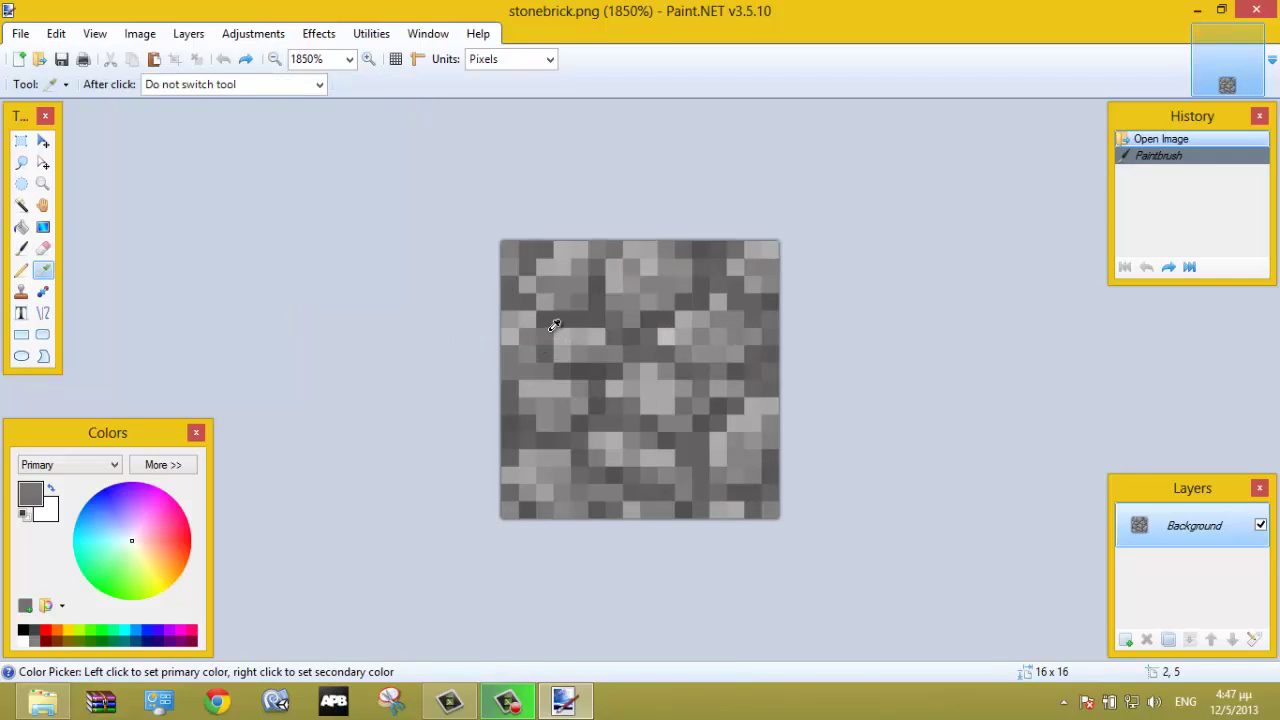
Step: Pencil over the light and dark speckles in flat grey and save stonebrick.png
{"action": "left_click", "coordinate": [21, 248]}
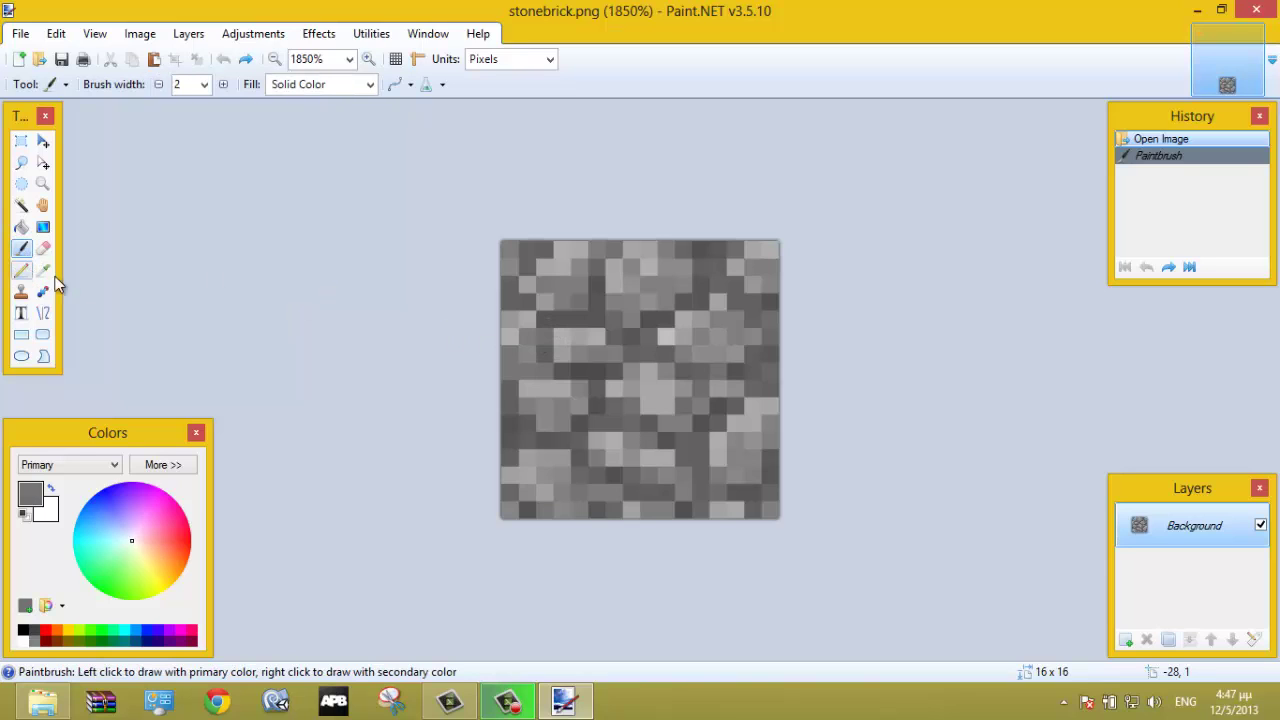
{"action": "left_click", "coordinate": [21, 270]}
{"action": "left_click", "coordinate": [560, 297]}
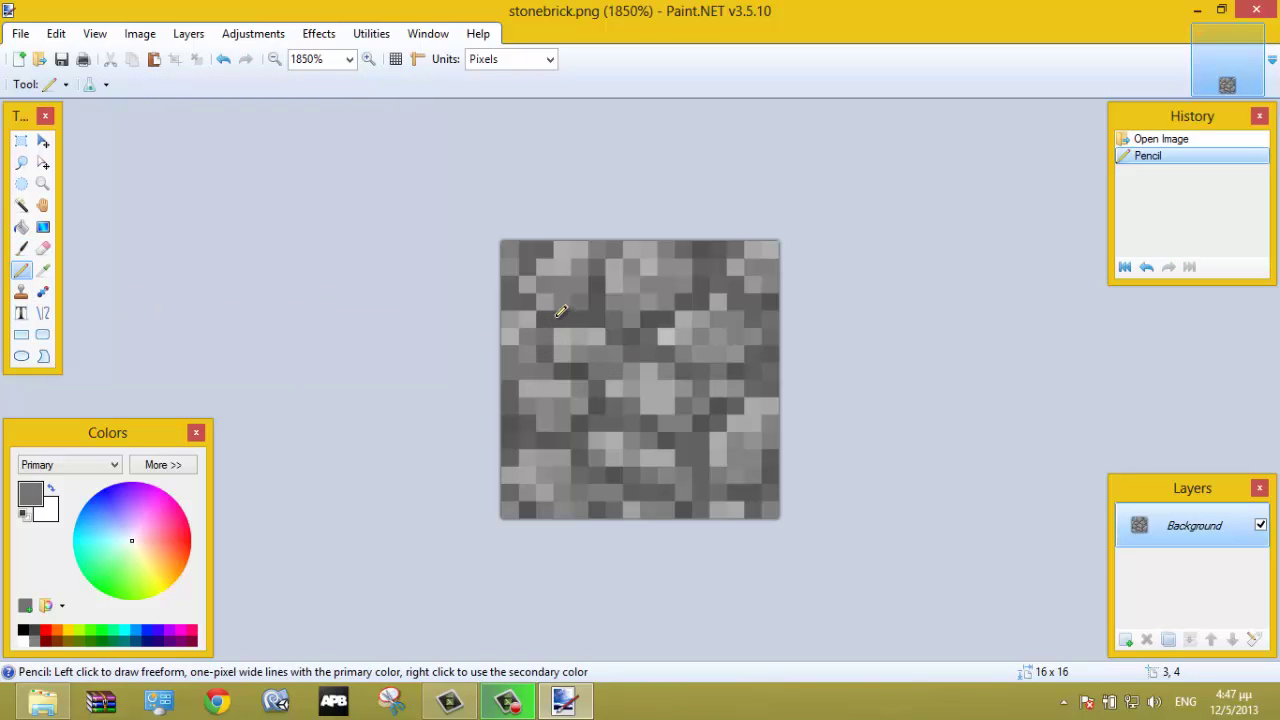
{"action": "left_click", "coordinate": [562, 305]}
{"action": "mouse_move", "coordinate": [545, 300]}
{"action": "left_mouse_down"}
{"action": "mouse_move", "coordinate": [603, 303]}
{"action": "mouse_move", "coordinate": [633, 270]}
{"action": "mouse_move", "coordinate": [751, 281]}
{"action": "mouse_move", "coordinate": [619, 363]}
{"action": "mouse_move", "coordinate": [634, 364]}
{"action": "mouse_move", "coordinate": [538, 375]}
{"action": "mouse_move", "coordinate": [559, 400]}
{"action": "mouse_move", "coordinate": [643, 390]}
{"action": "mouse_move", "coordinate": [725, 320]}
{"action": "mouse_move", "coordinate": [700, 420]}
{"action": "left_mouse_up"}
{"action": "mouse_move", "coordinate": [572, 405]}
{"action": "left_mouse_down"}
{"action": "mouse_move", "coordinate": [643, 462]}
{"action": "mouse_move", "coordinate": [719, 429]}
{"action": "mouse_move", "coordinate": [753, 440]}
{"action": "mouse_move", "coordinate": [735, 447]}
{"action": "mouse_move", "coordinate": [696, 381]}
{"action": "mouse_move", "coordinate": [612, 402]}
{"action": "mouse_move", "coordinate": [535, 485]}
{"action": "mouse_move", "coordinate": [518, 326]}
{"action": "mouse_move", "coordinate": [600, 450]}
{"action": "mouse_move", "coordinate": [688, 495]}
{"action": "mouse_move", "coordinate": [742, 442]}
{"action": "mouse_move", "coordinate": [758, 342]}
{"action": "mouse_move", "coordinate": [740, 318]}
{"action": "mouse_move", "coordinate": [745, 272]}
{"action": "mouse_move", "coordinate": [756, 234]}
{"action": "left_mouse_up"}
{"action": "key", "text": "ctrl+s"}
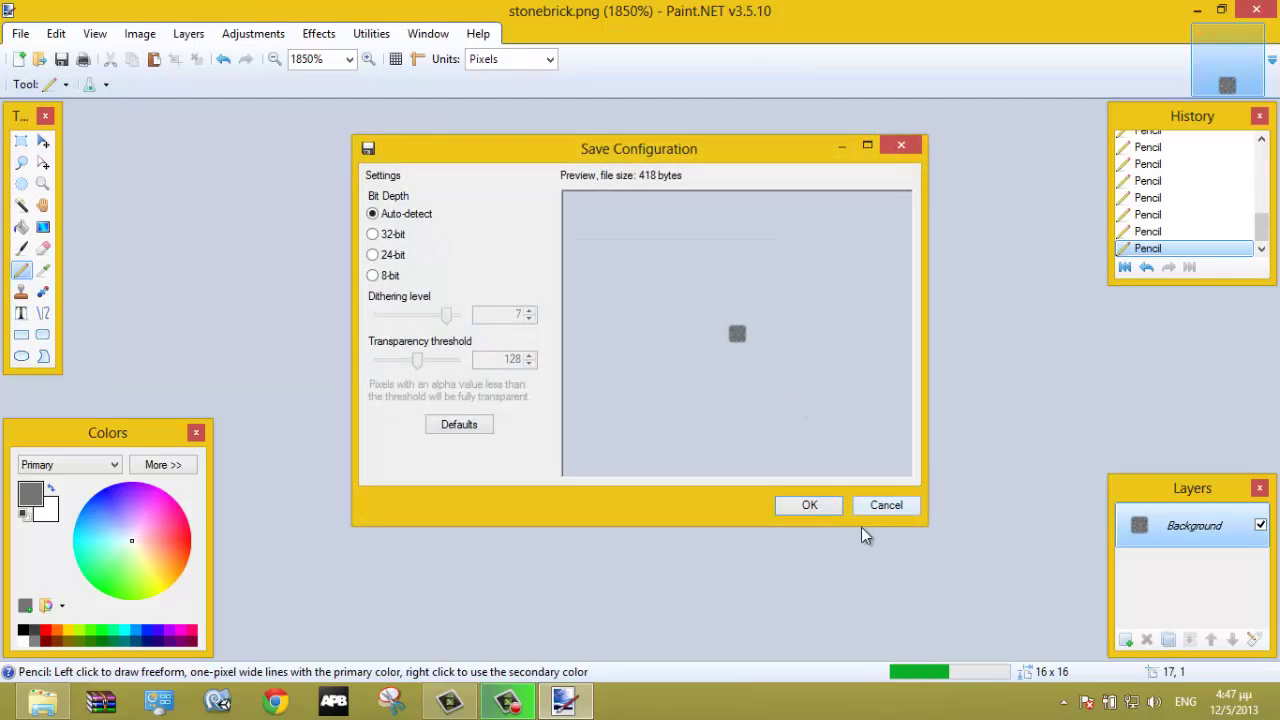
{"action": "left_click", "coordinate": [813, 506]}
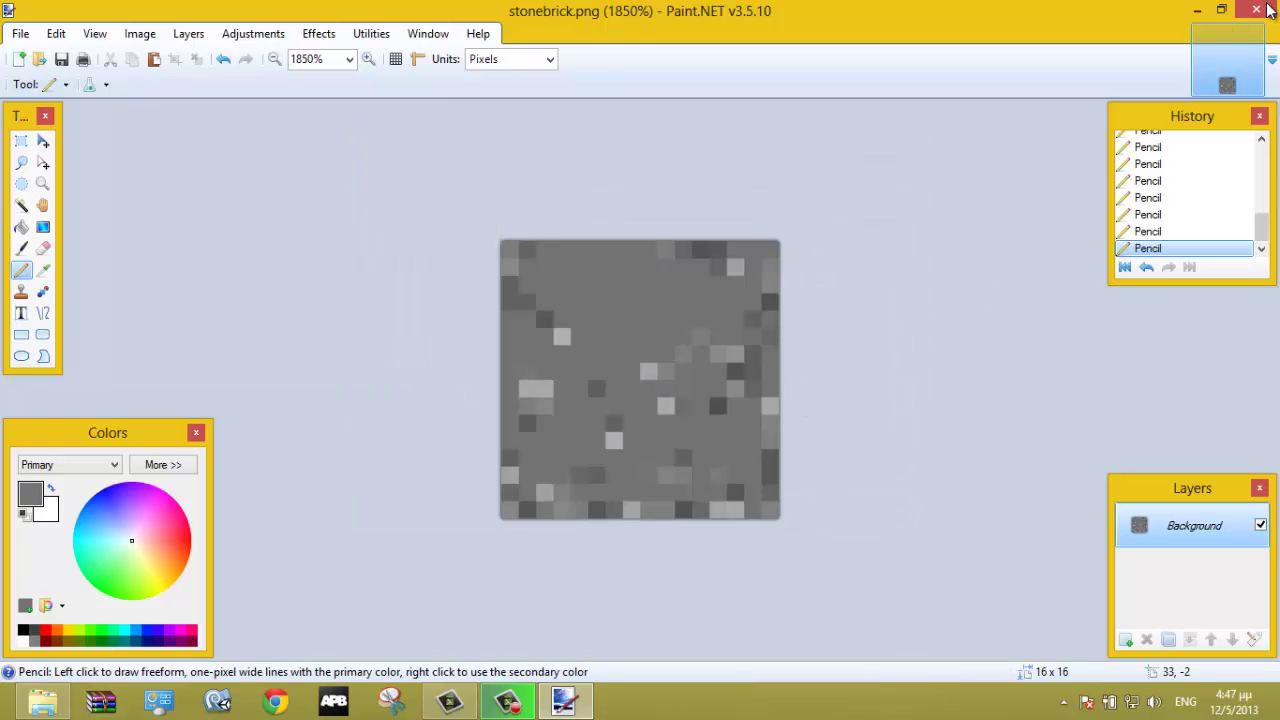
Step: Close Paint.NET and go back from the search results up to the texturepack folder
{"action": "mouse_move", "coordinate": [1264, 12]}
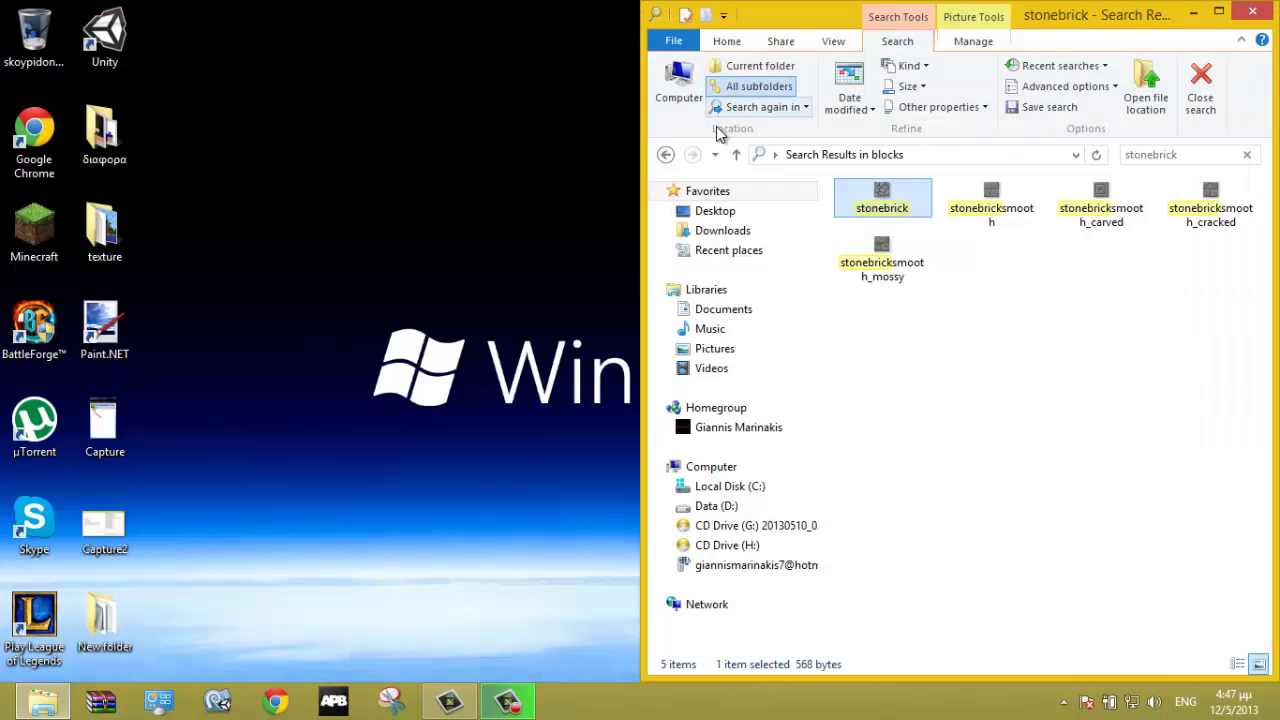
{"action": "left_click", "coordinate": [664, 156]}
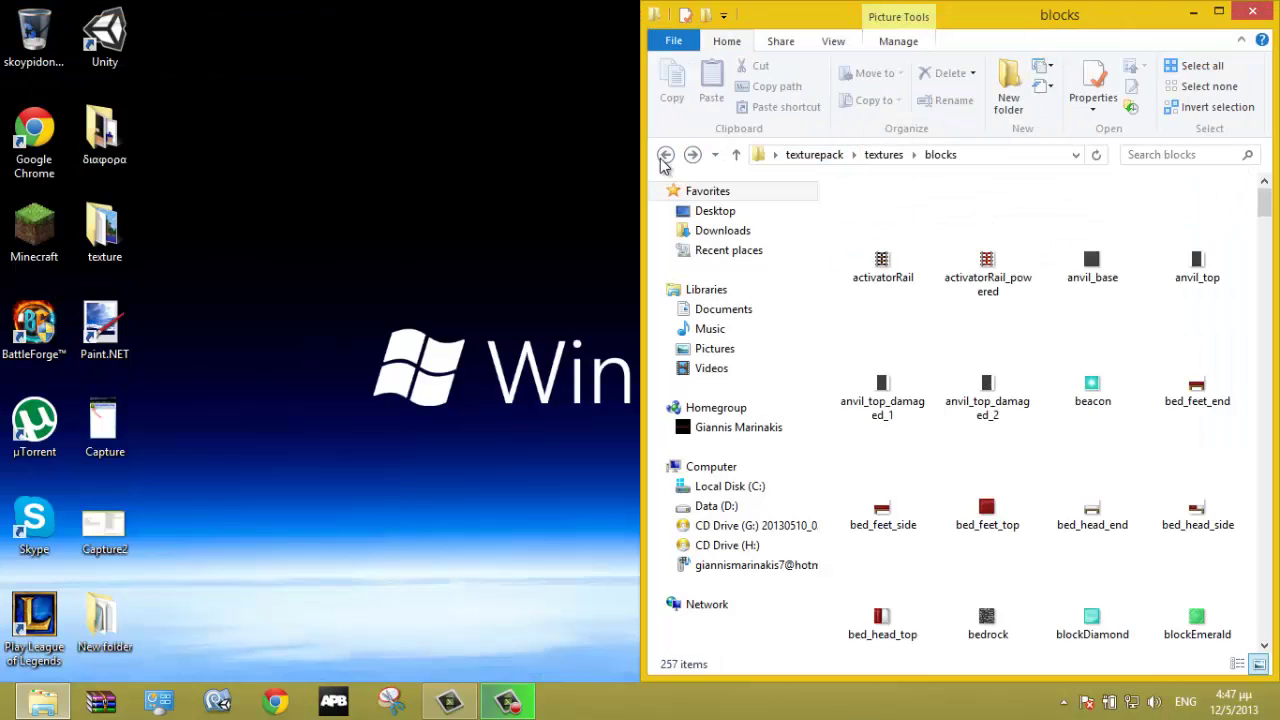
{"action": "left_click", "coordinate": [664, 156]}
{"action": "left_click", "coordinate": [664, 156]}
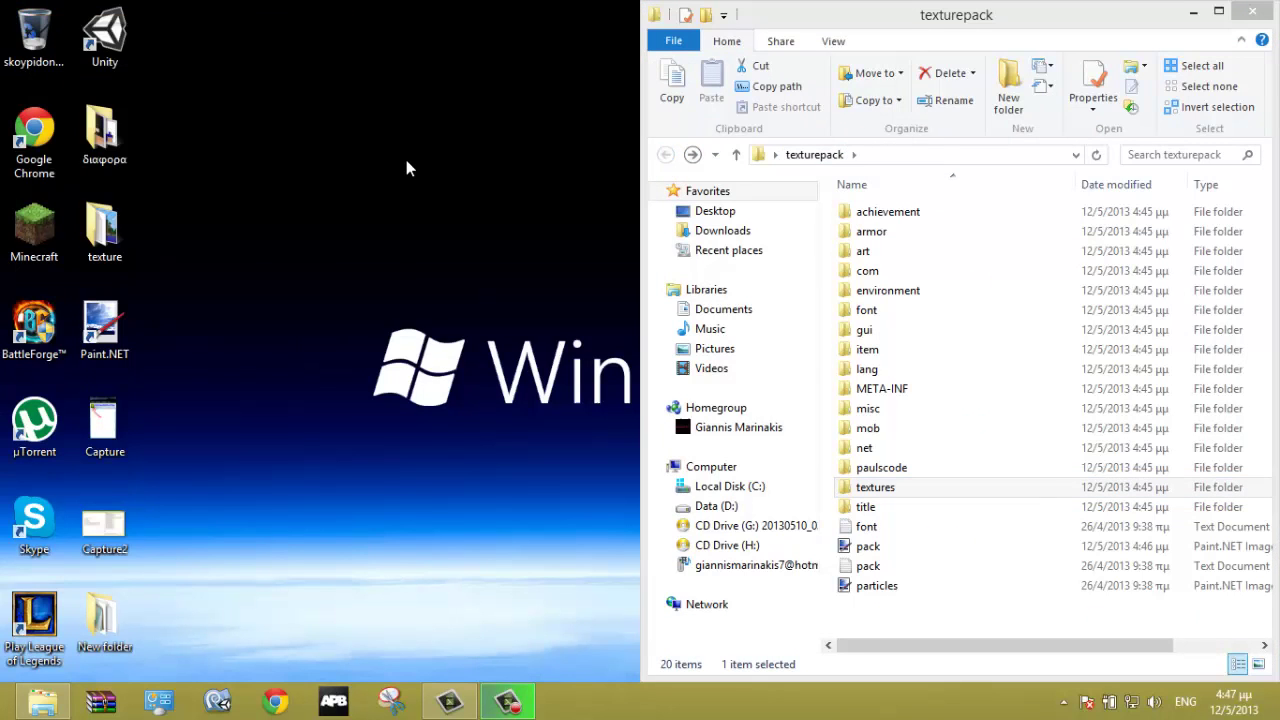
Step: Launch Minecraft from the desktop icon, allowing it to run, then return to the desktop
{"action": "double_click", "coordinate": [44, 258]}
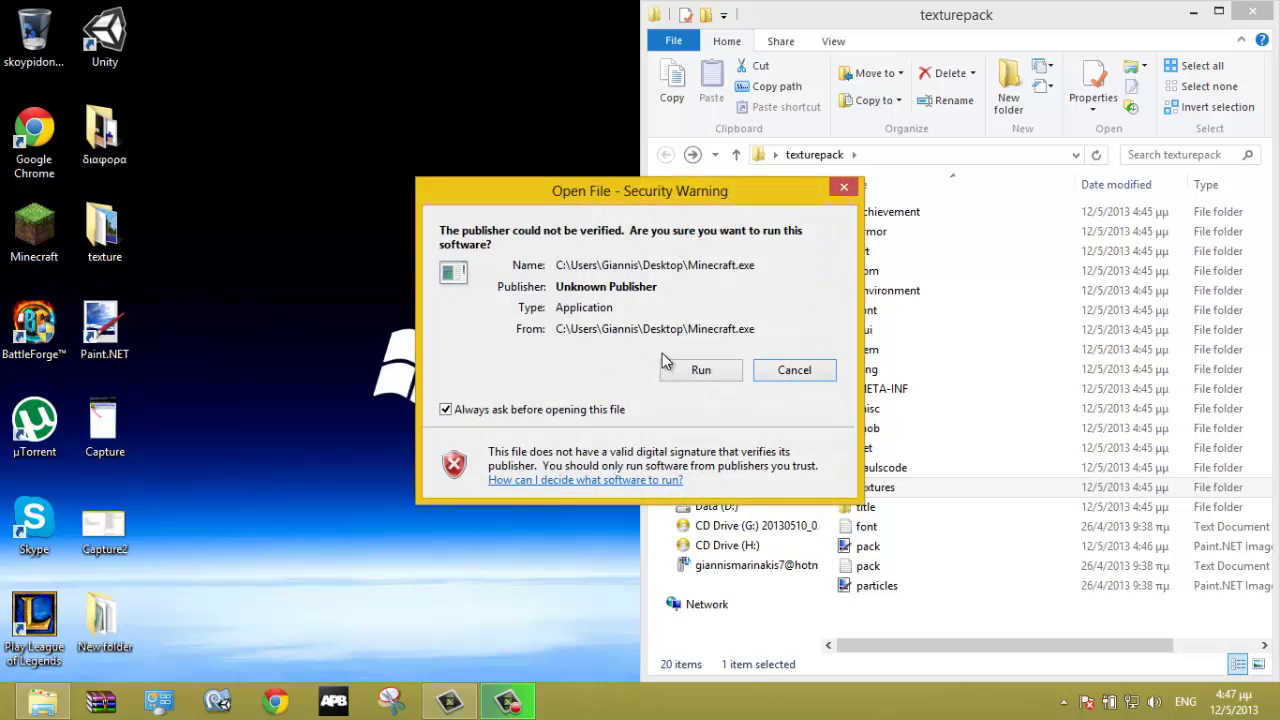
{"action": "left_click", "coordinate": [668, 369]}
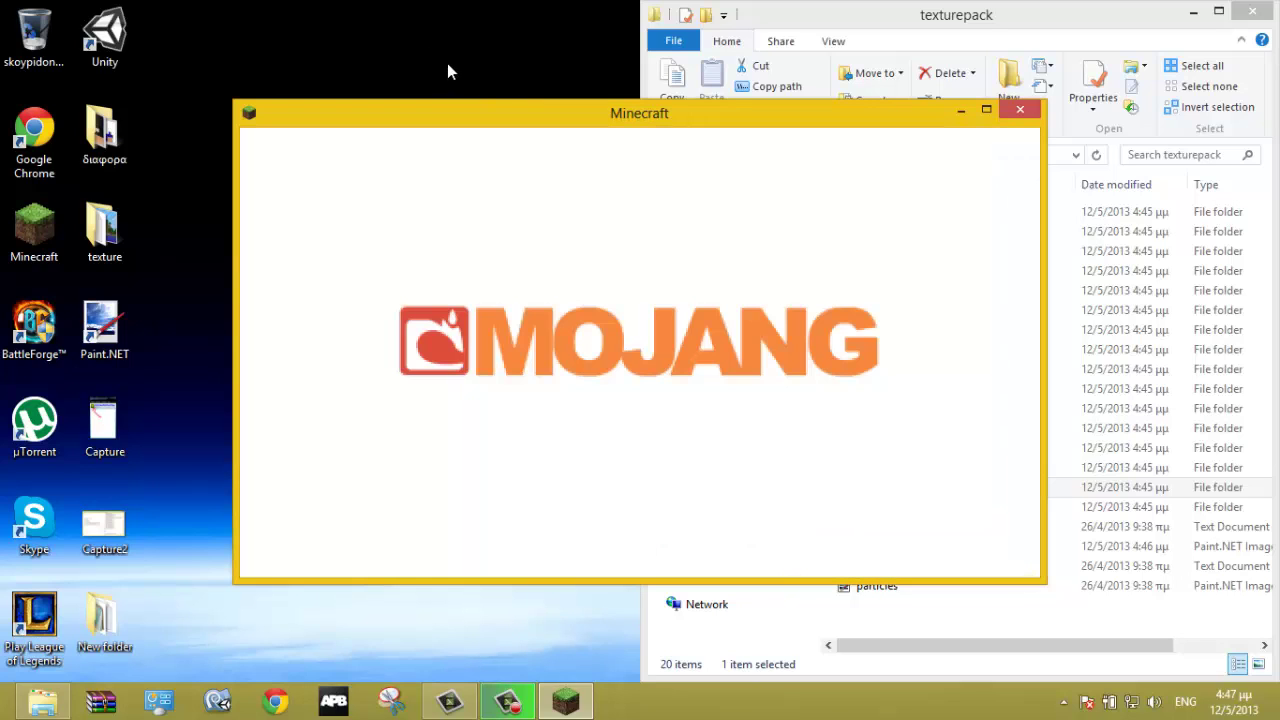
{"action": "left_click", "coordinate": [1110, 215]}
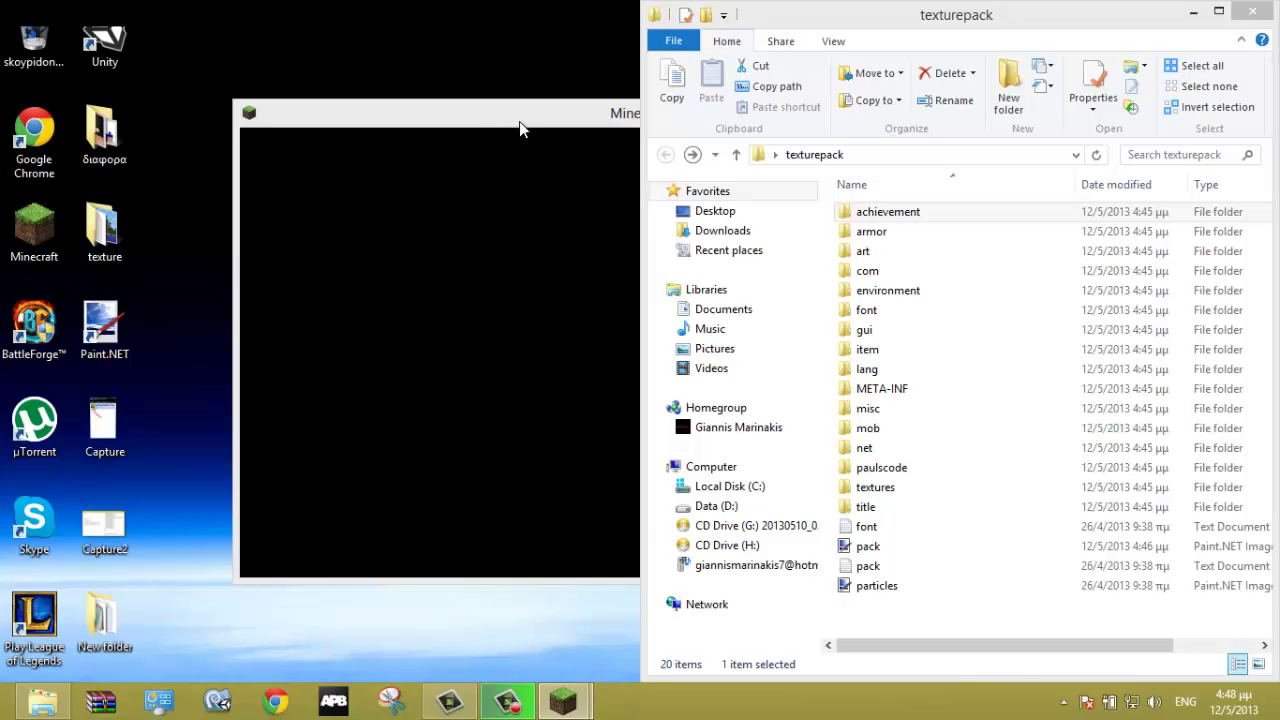
Step: Snap Minecraft left and open its texture pack folder from Options > Texture Packs
{"action": "key", "text": "super"}
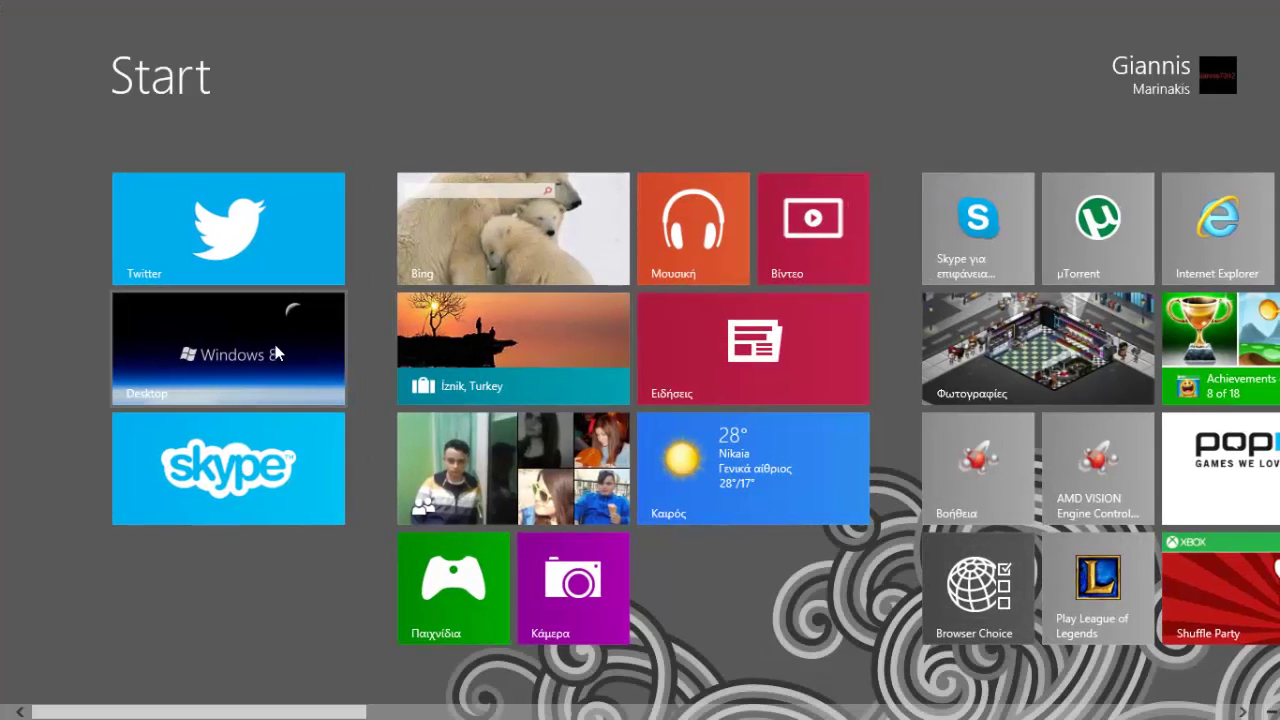
{"action": "key", "text": "super"}
{"action": "left_click", "coordinate": [437, 129]}
{"action": "left_click_drag", "start_coordinate": [437, 129], "coordinate": [0, 180]}
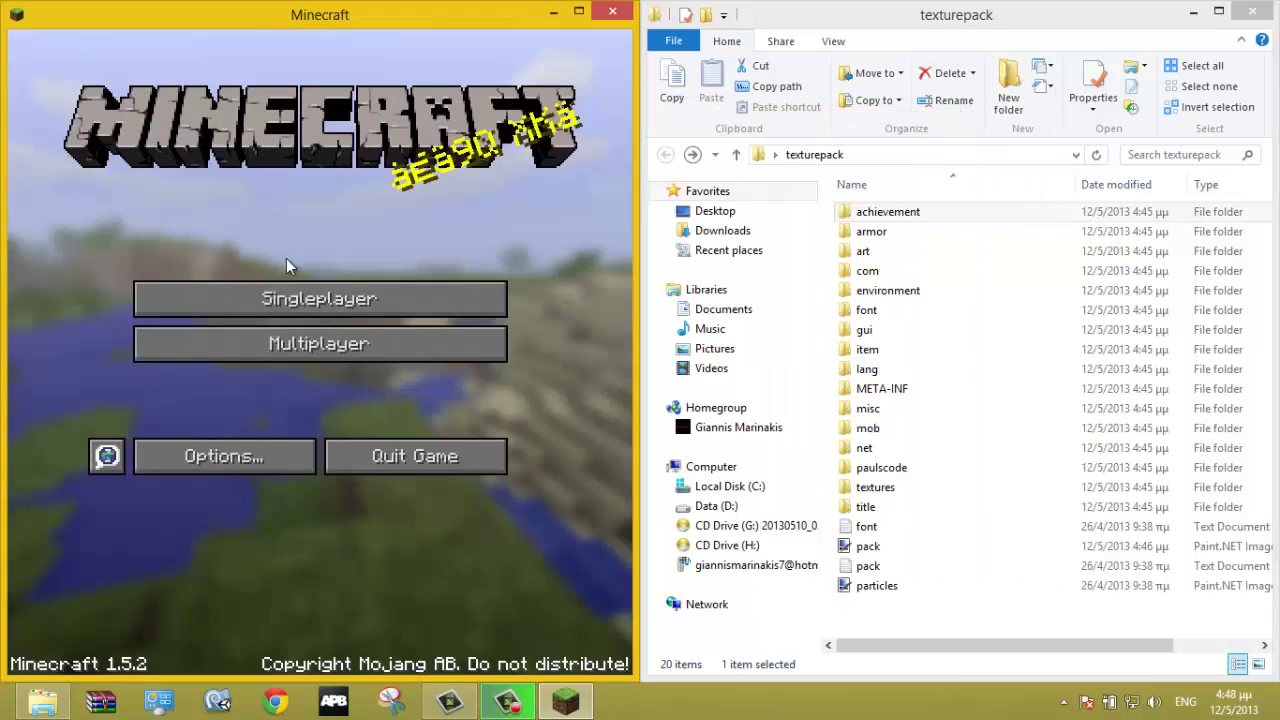
{"action": "left_click", "coordinate": [280, 449]}
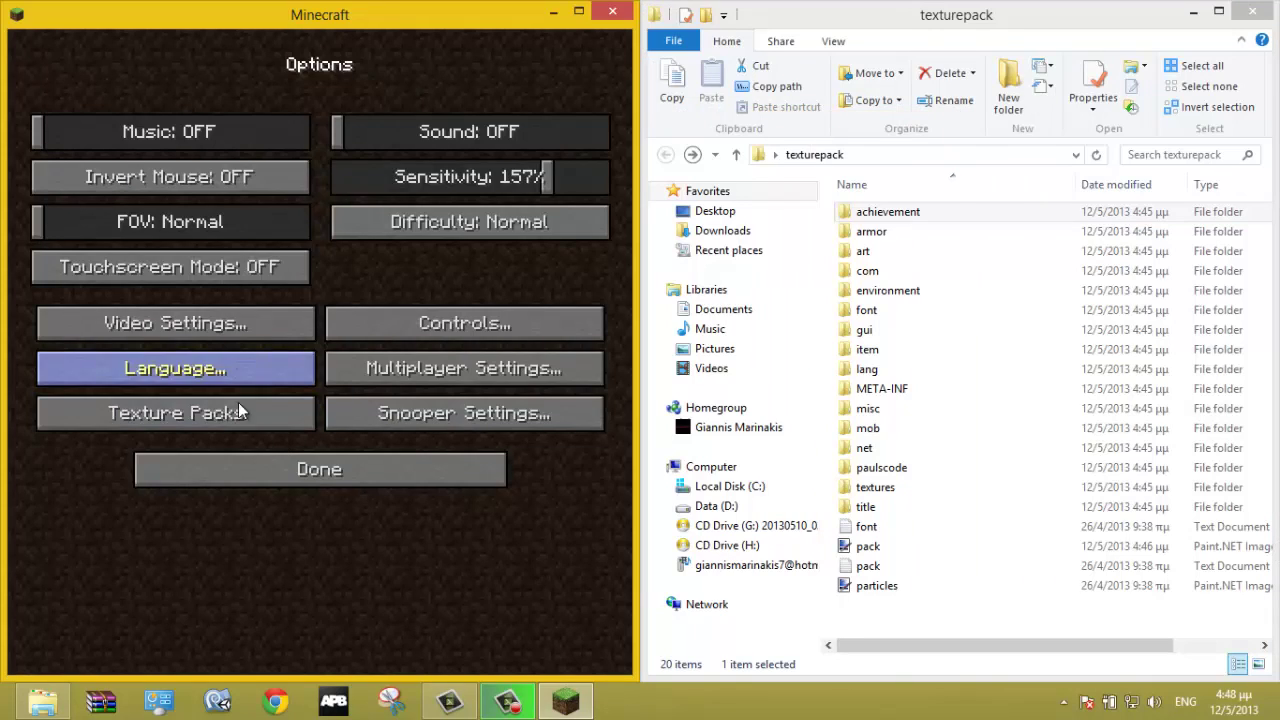
{"action": "left_click", "coordinate": [242, 405]}
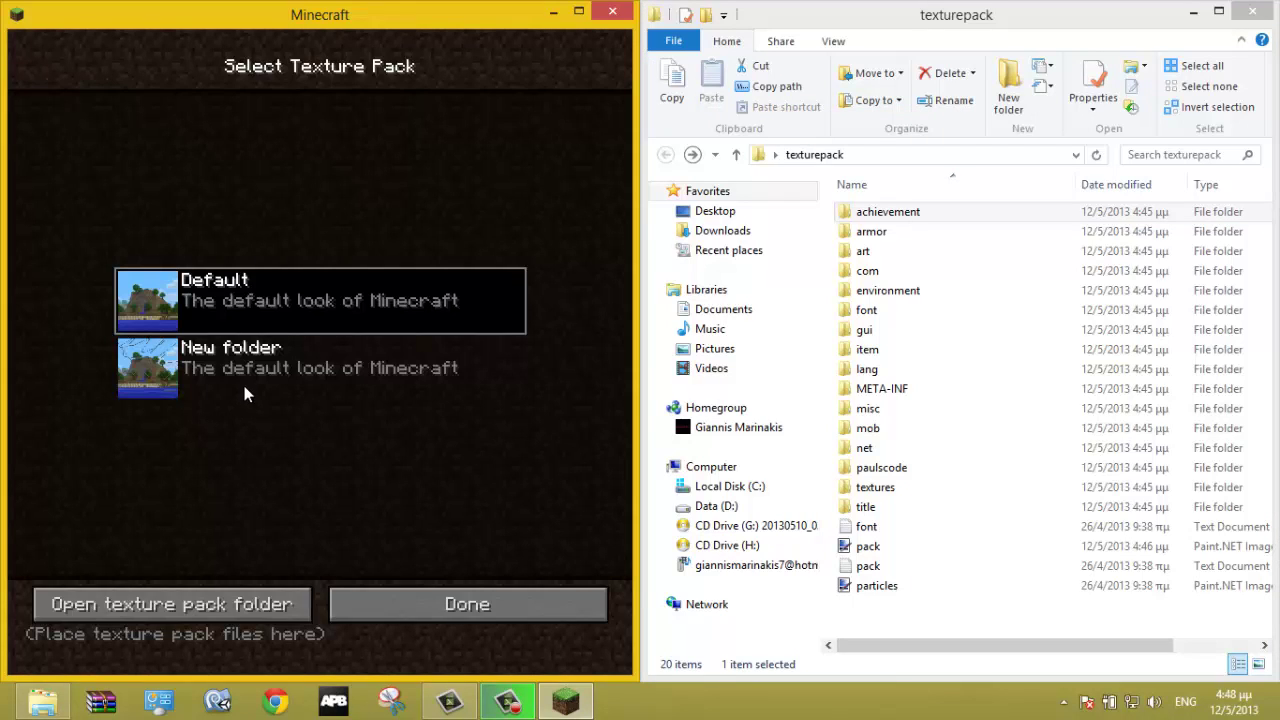
{"action": "left_click", "coordinate": [238, 600]}
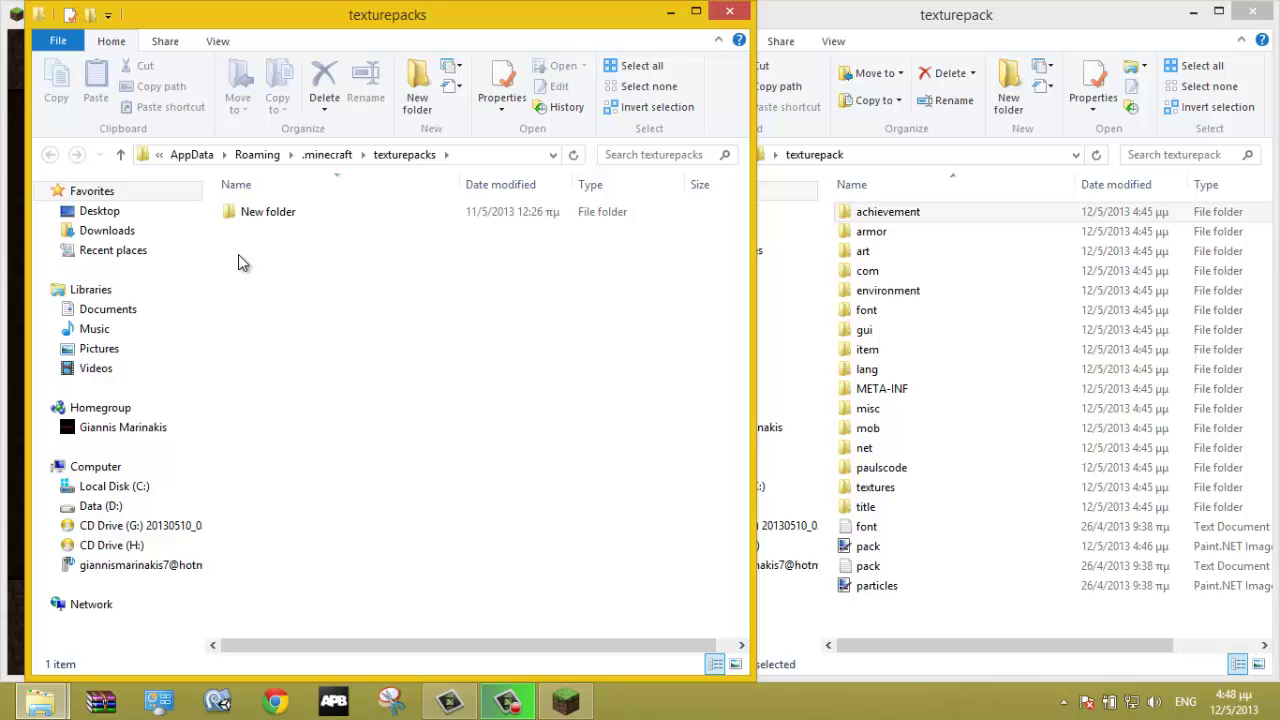
Step: Delete the old New folder from .minecraft\texturepacks
{"action": "left_click", "coordinate": [280, 218]}
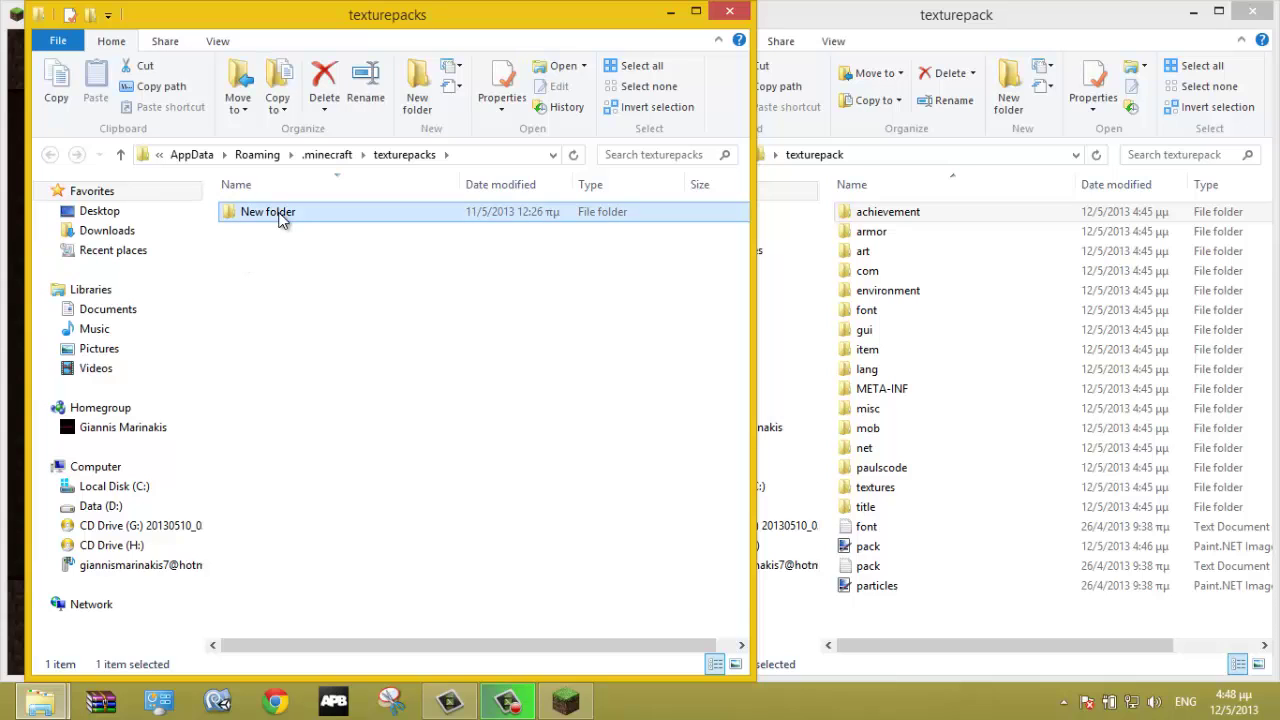
{"action": "key", "text": "alt+Up"}
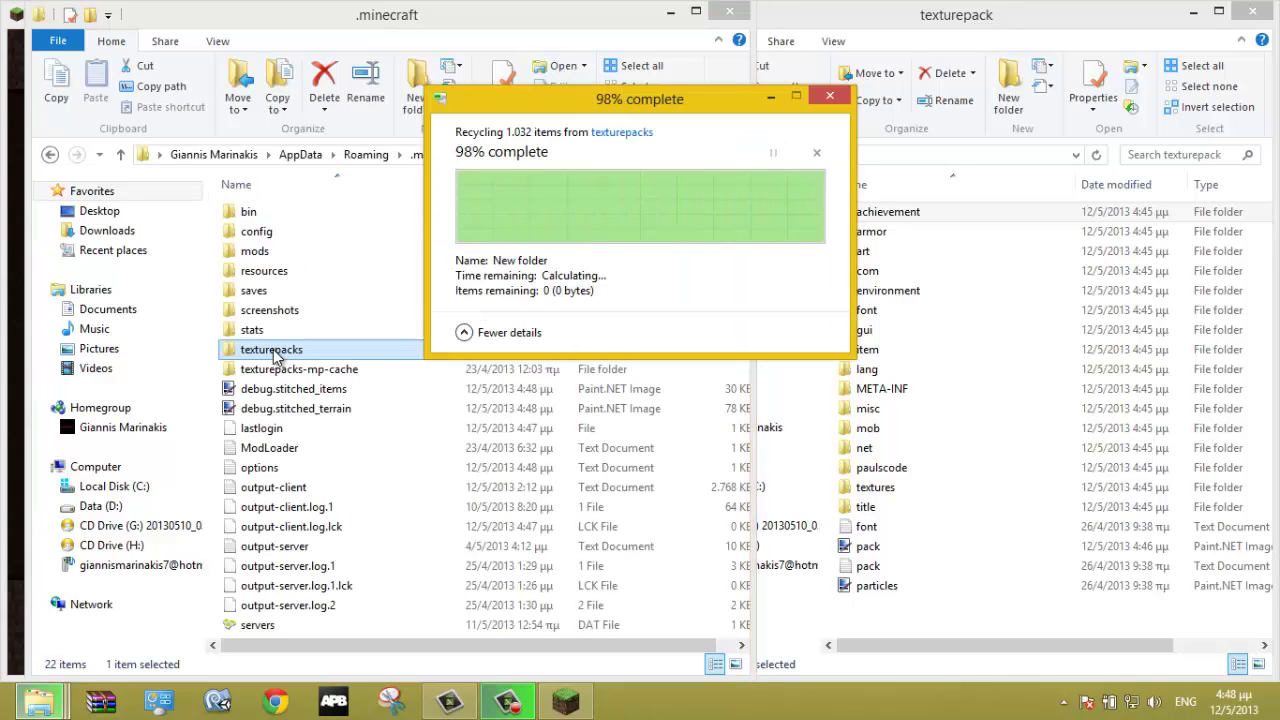
{"action": "double_click", "coordinate": [274, 352]}
Step: Close the extracted texturepack window and move the desktop texturepack folder into texturepacks
{"action": "left_click", "coordinate": [906, 252]}
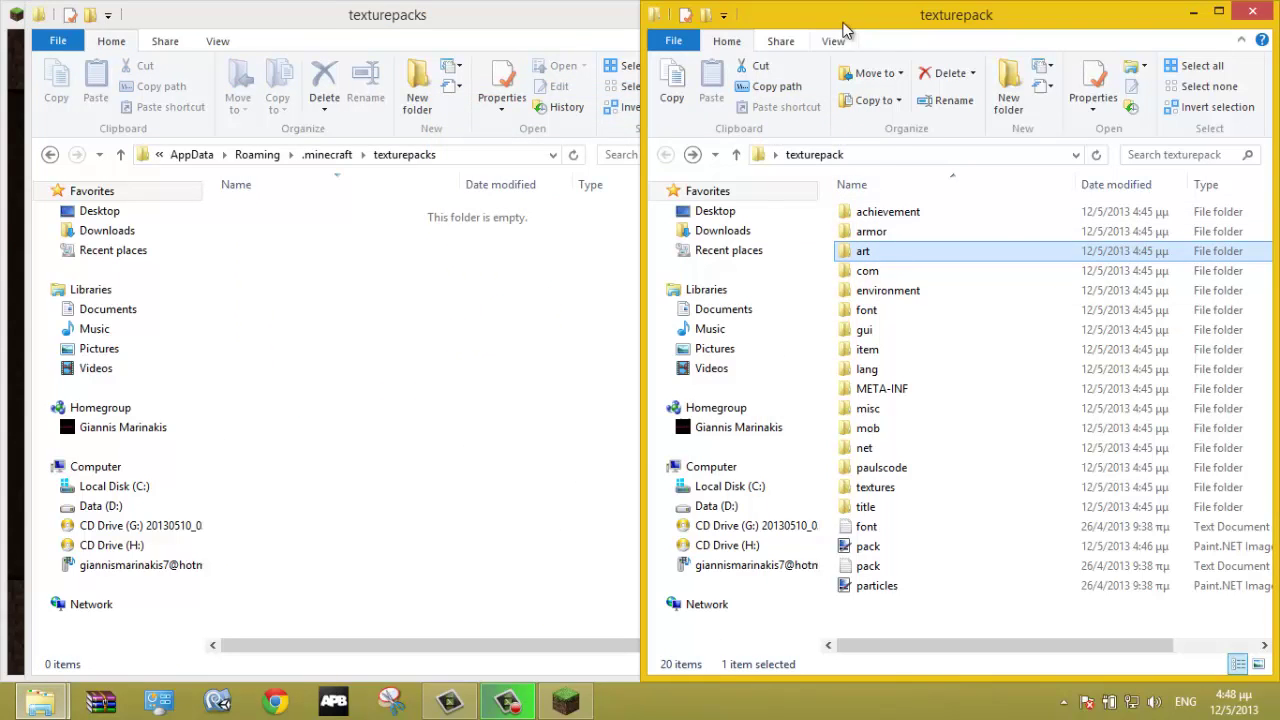
{"action": "left_click", "coordinate": [1252, 12]}
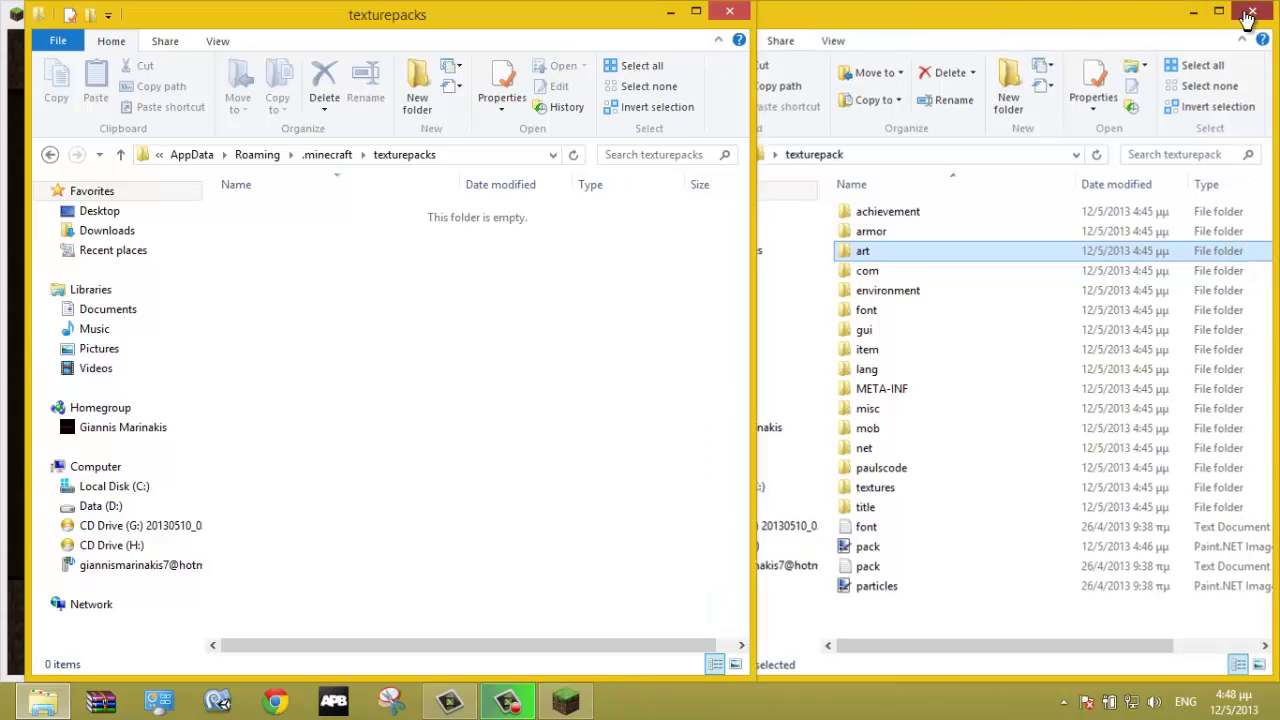
{"action": "left_click_drag", "start_coordinate": [1012, 328], "coordinate": [549, 308]}
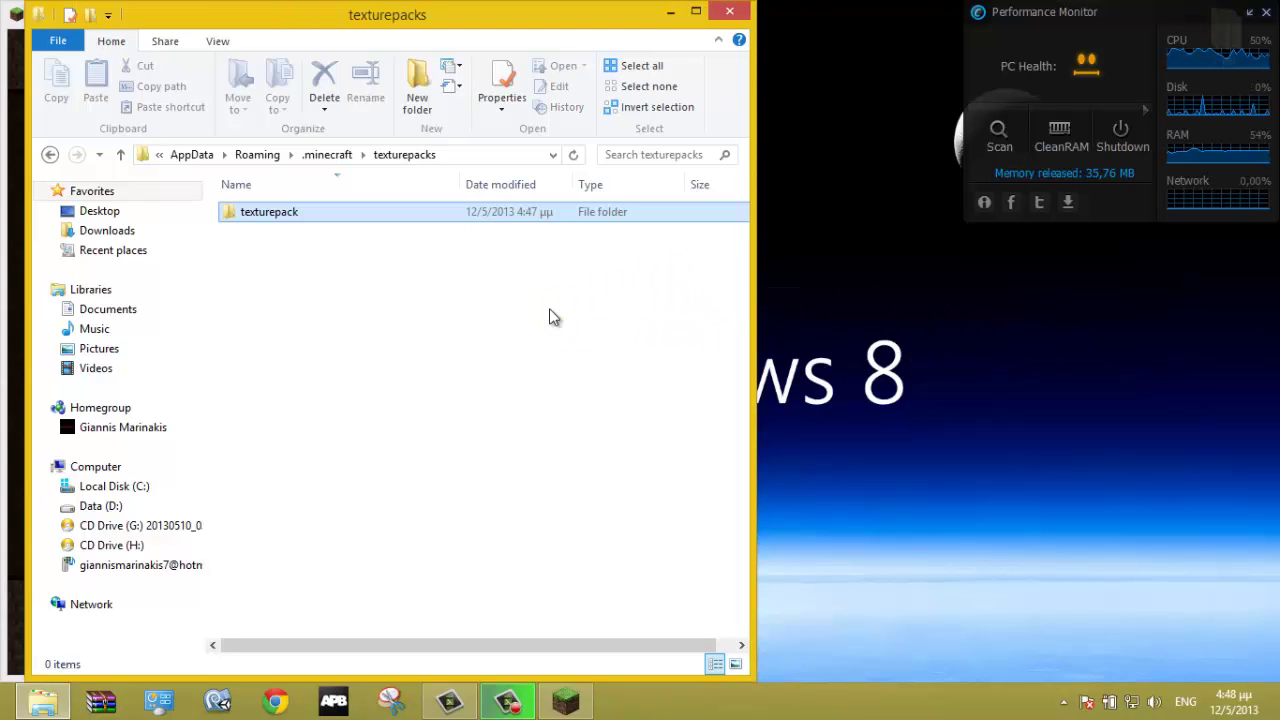
{"action": "left_click_drag", "start_coordinate": [355, 27], "coordinate": [1279, 200]}
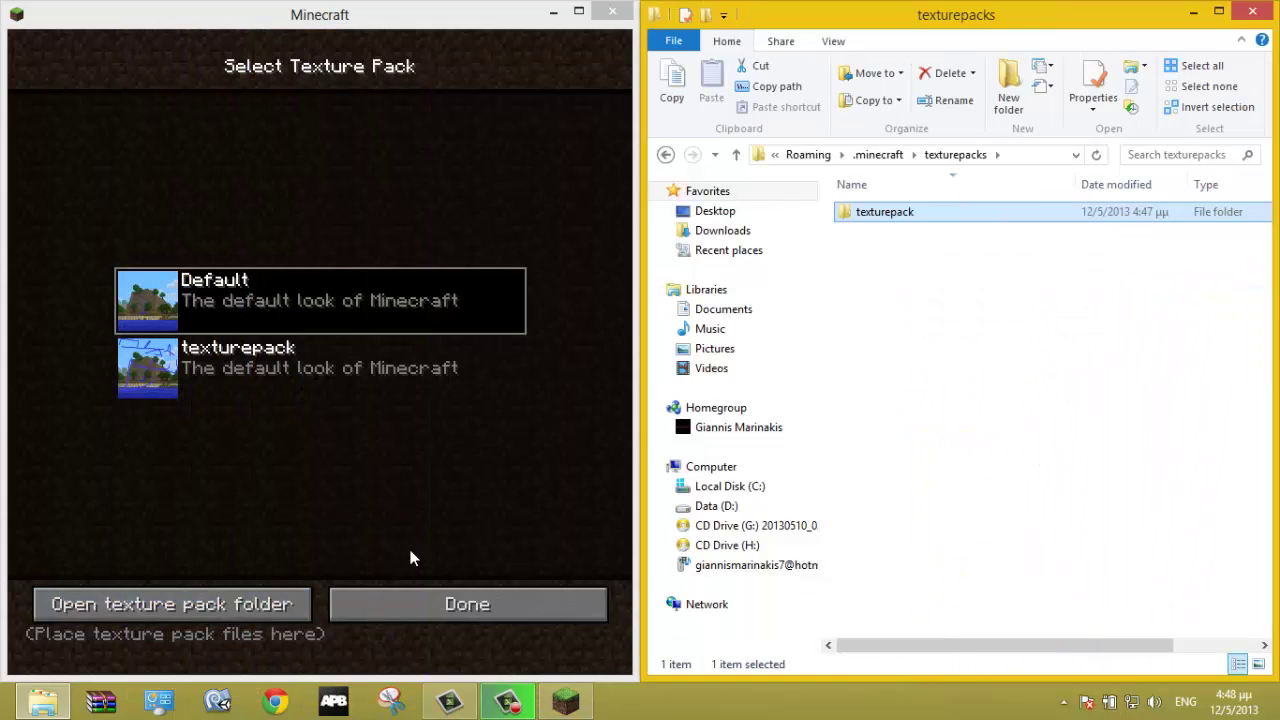
Step: Select the texturepack texture pack in Minecraft and return to the main menu
{"action": "left_click", "coordinate": [199, 382]}
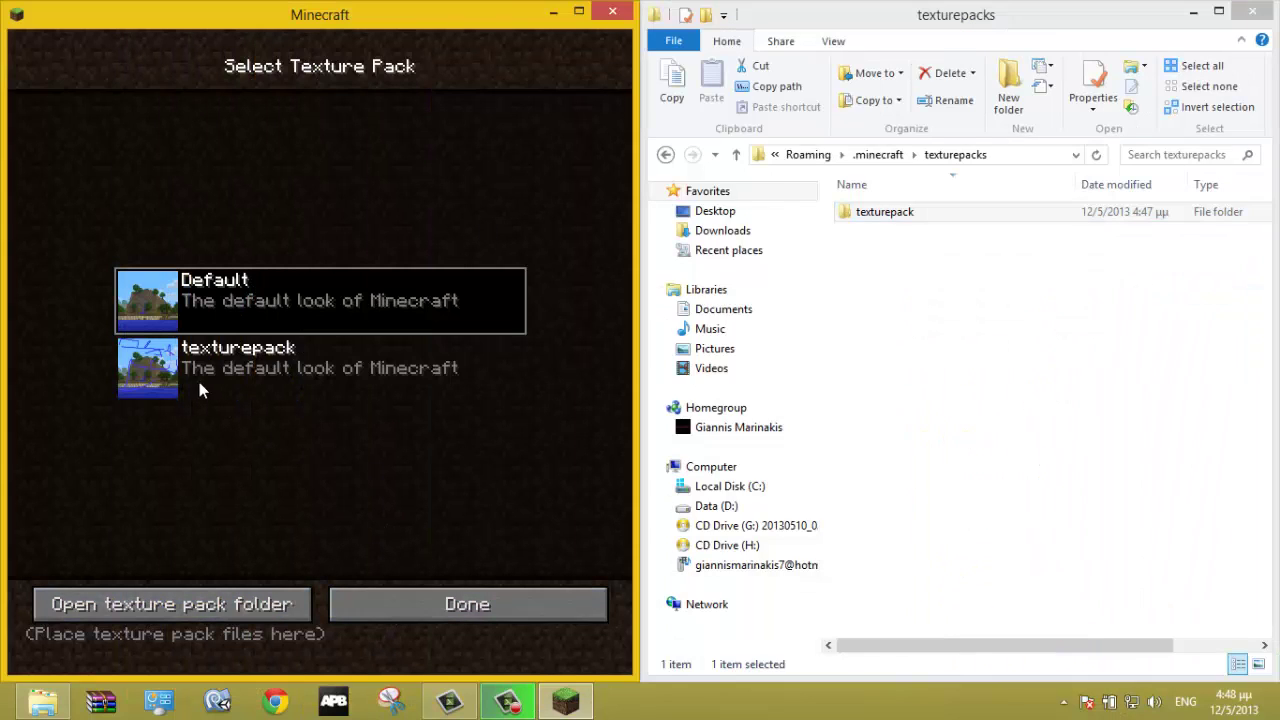
{"action": "left_click", "coordinate": [148, 368]}
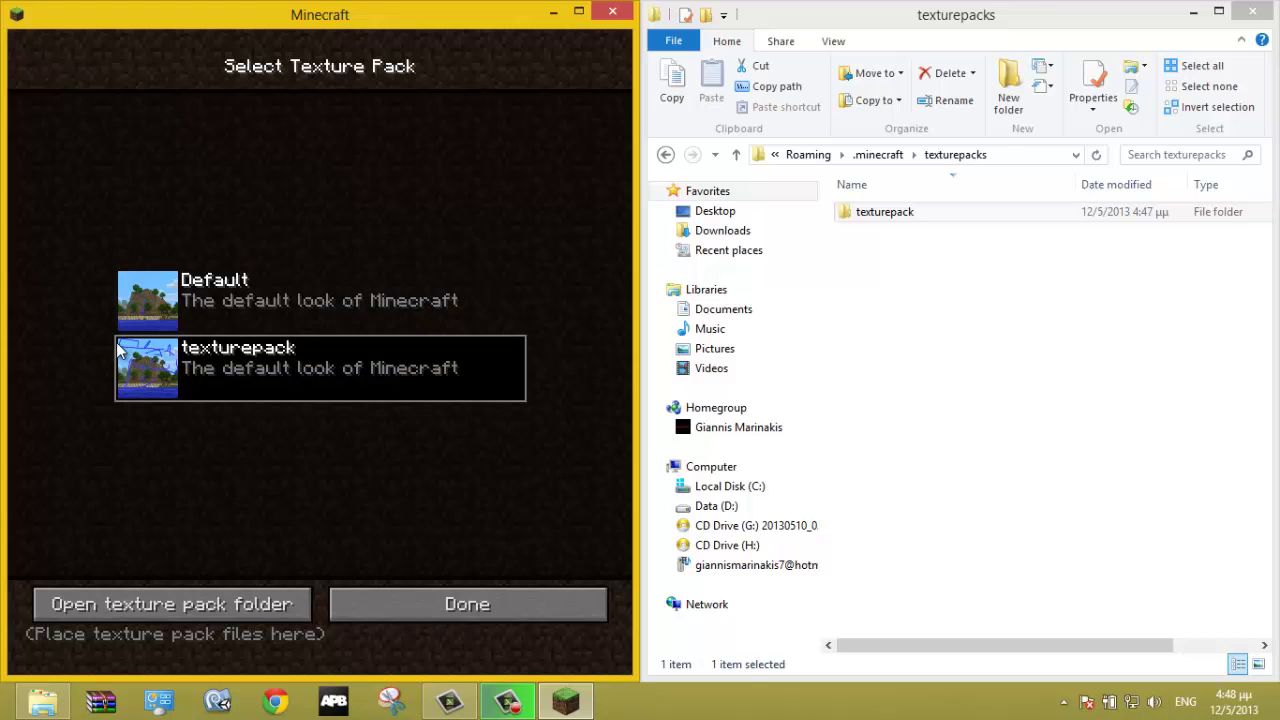
{"action": "left_click", "coordinate": [396, 604]}
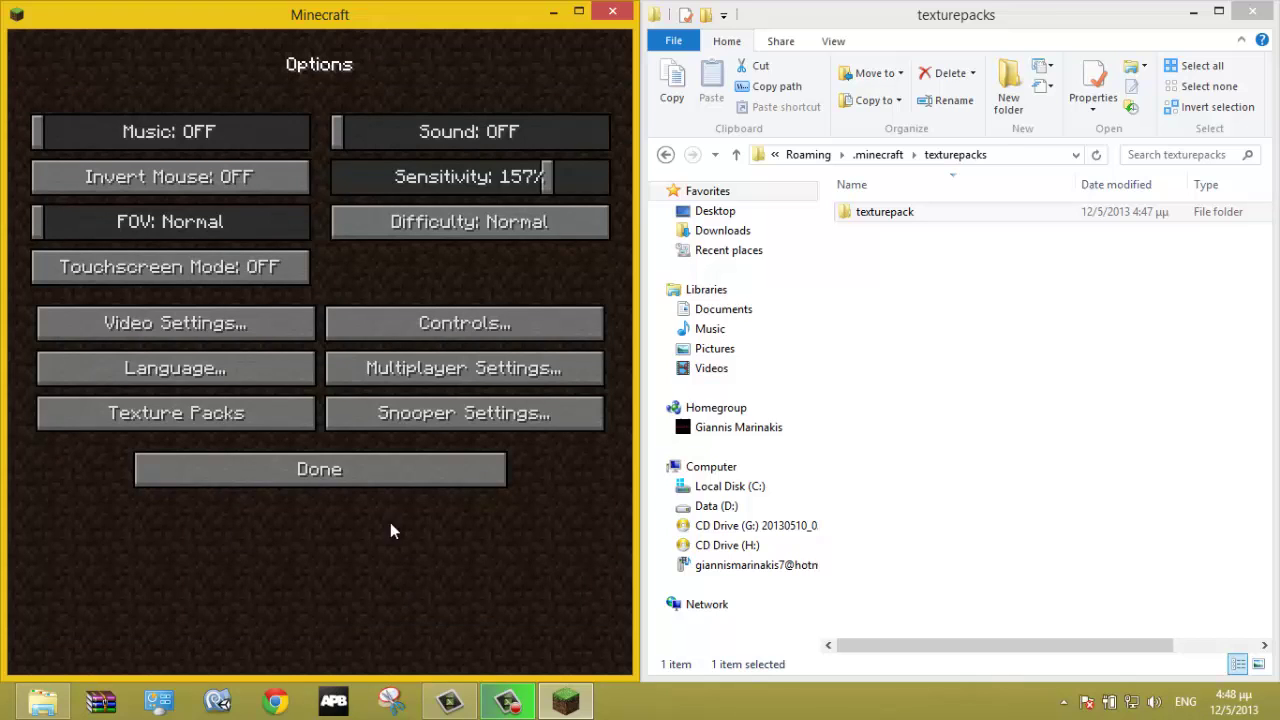
{"action": "left_click", "coordinate": [374, 470]}
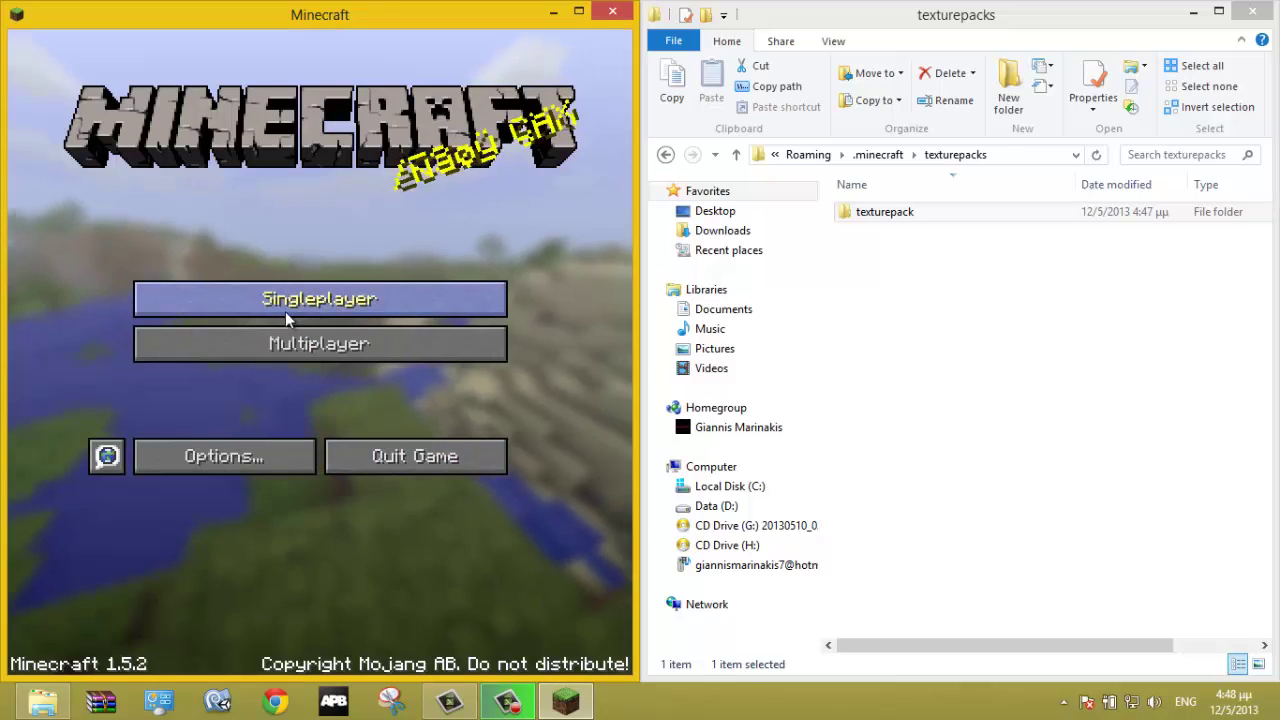
Step: Create and load a new singleplayer world in Creative game mode
{"action": "left_click", "coordinate": [236, 305]}
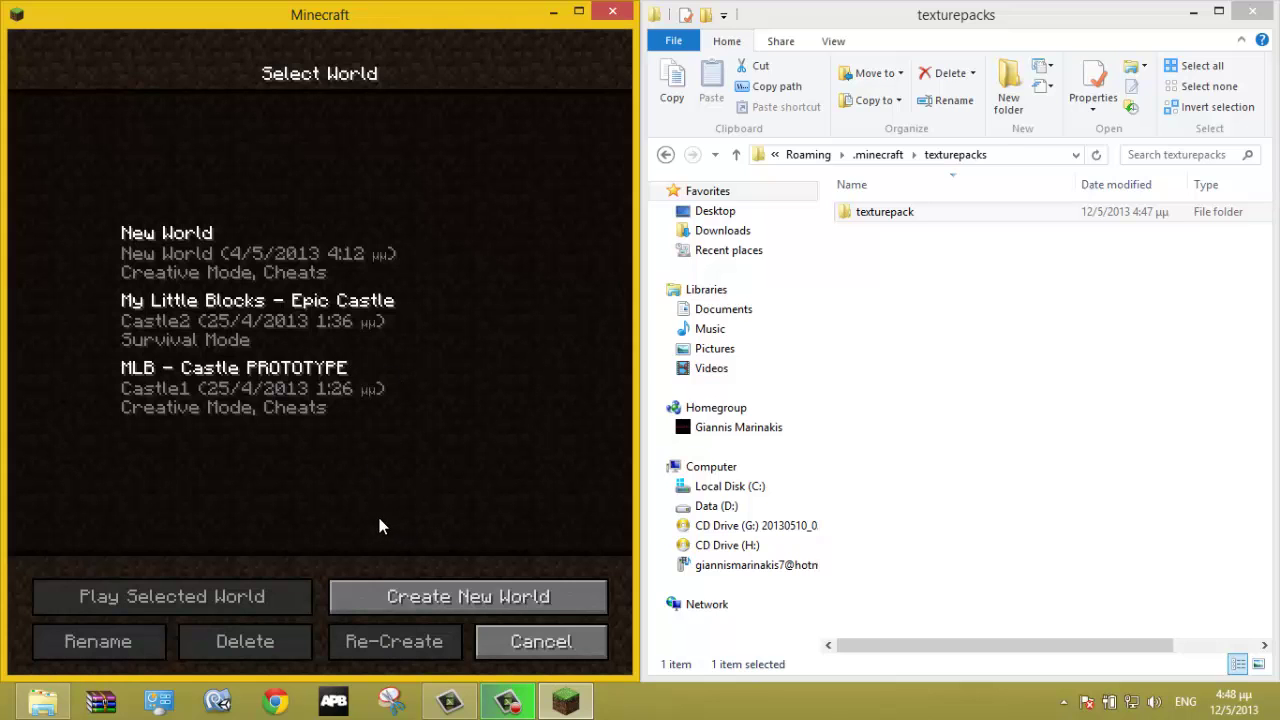
{"action": "left_click", "coordinate": [390, 599]}
{"action": "left_click", "coordinate": [262, 264]}
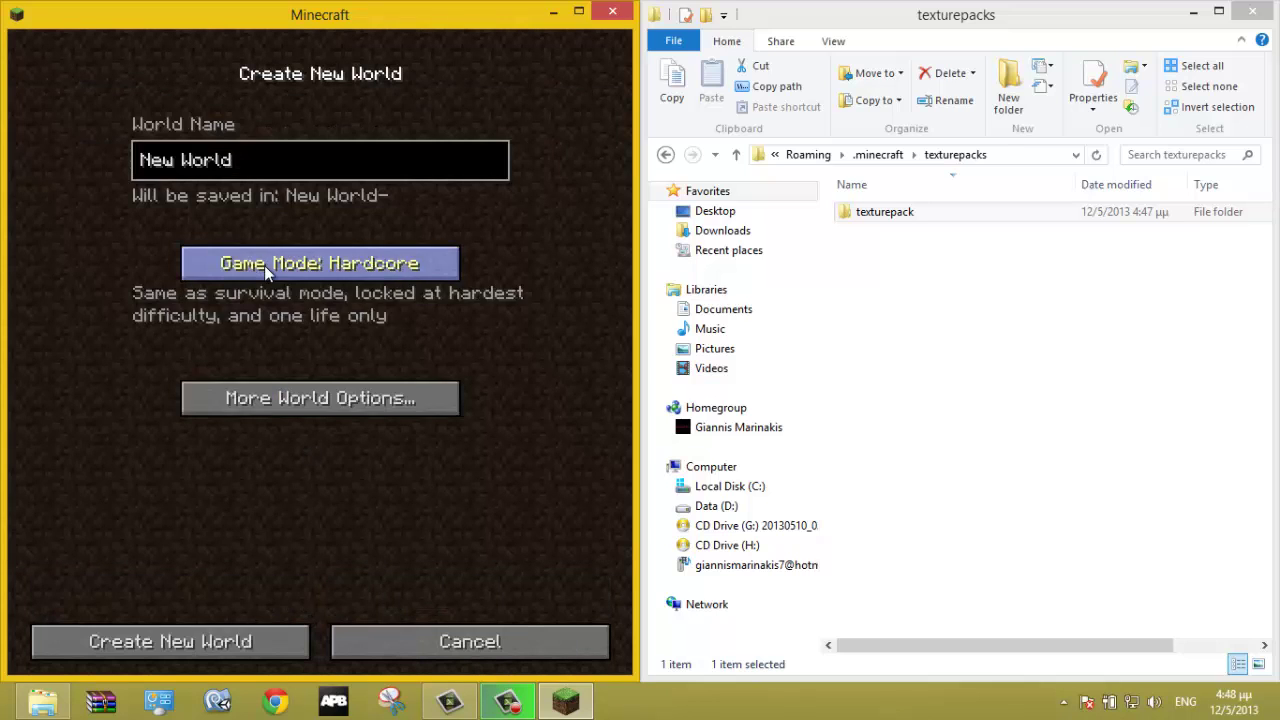
{"action": "left_click", "coordinate": [264, 265]}
{"action": "left_click", "coordinate": [240, 637]}
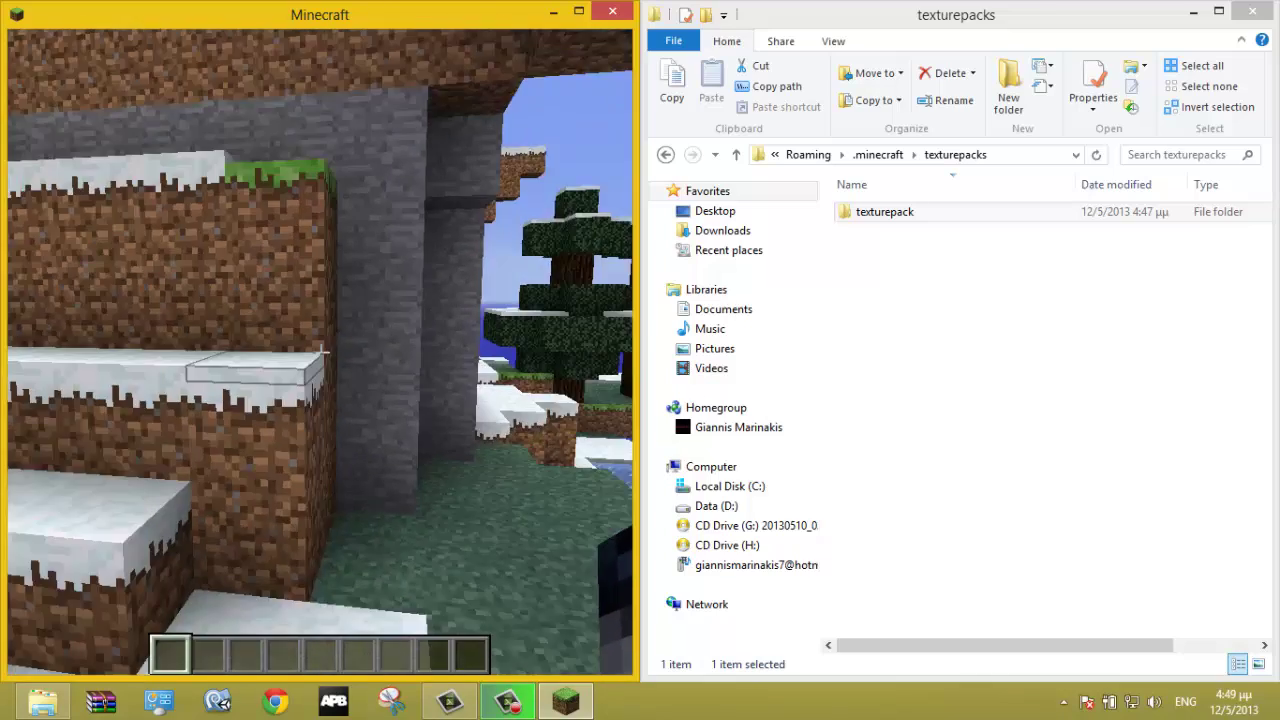
Step: Maximize Minecraft, then search the creative inventory for 'cobble' and put Cobblestone in the hotbar
{"action": "key", "text": "Escape"}
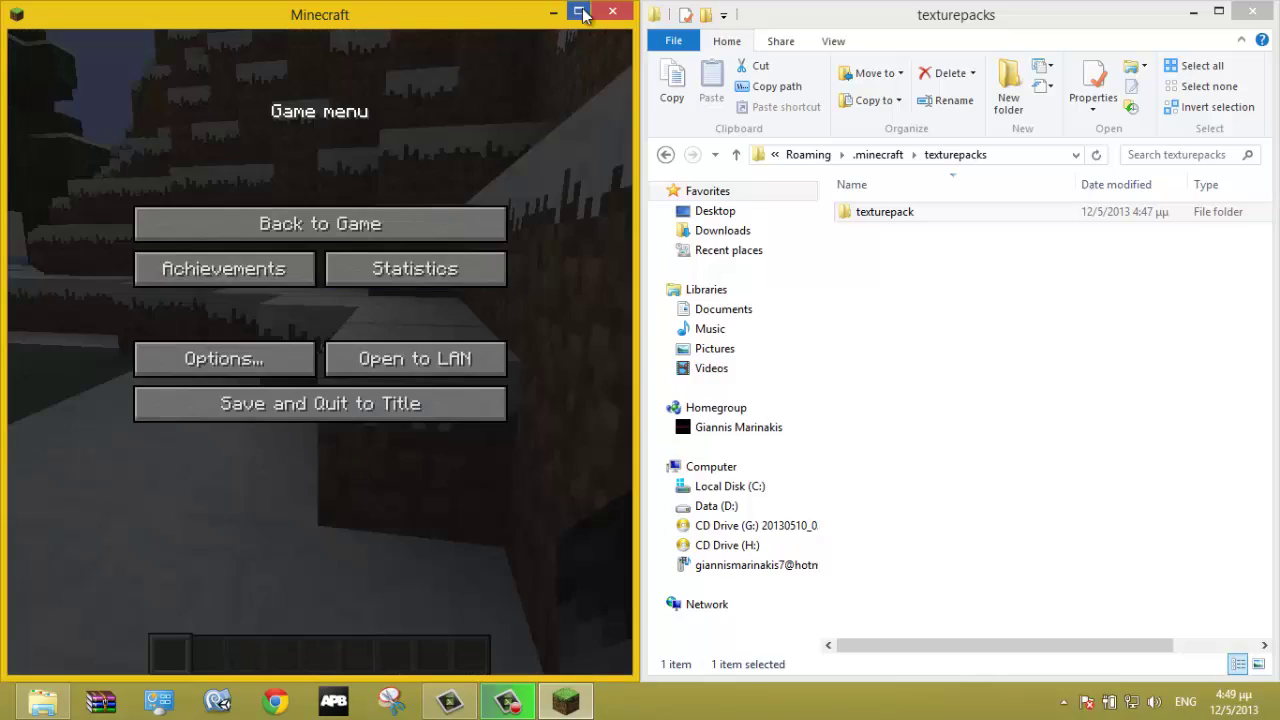
{"action": "left_click", "coordinate": [578, 11]}
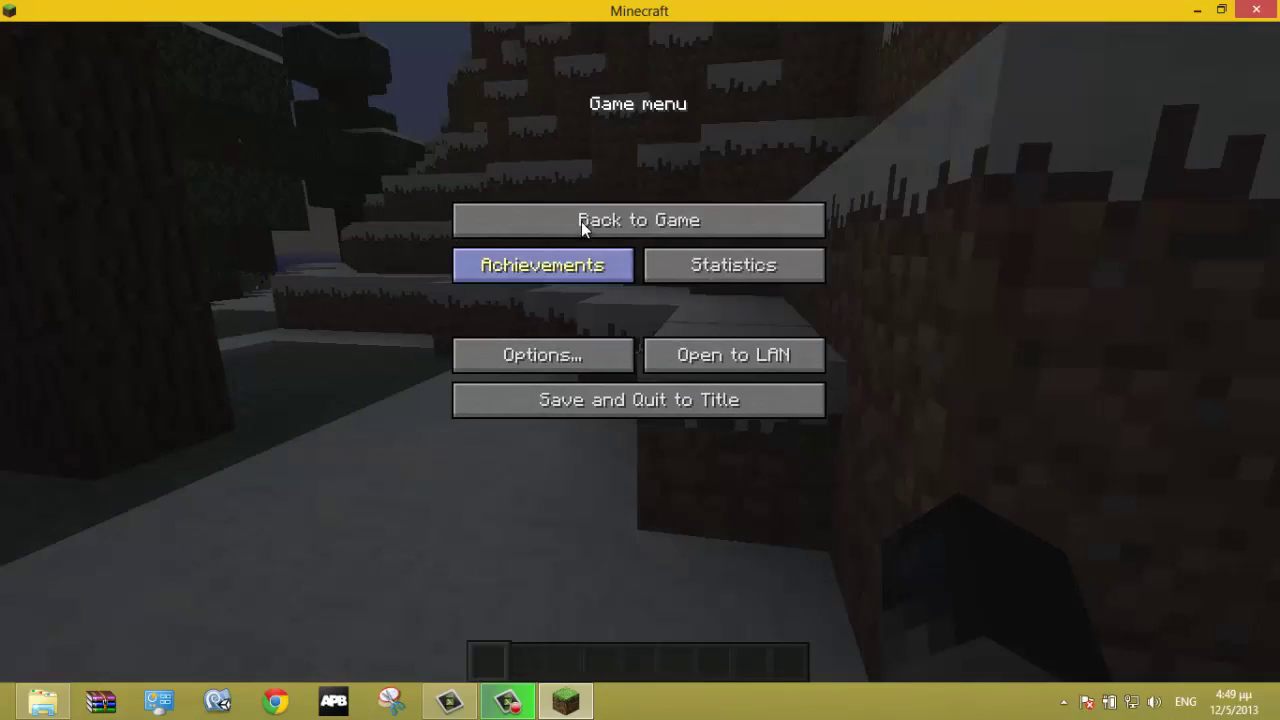
{"action": "left_click", "coordinate": [581, 221]}
{"action": "key", "text": "e"}
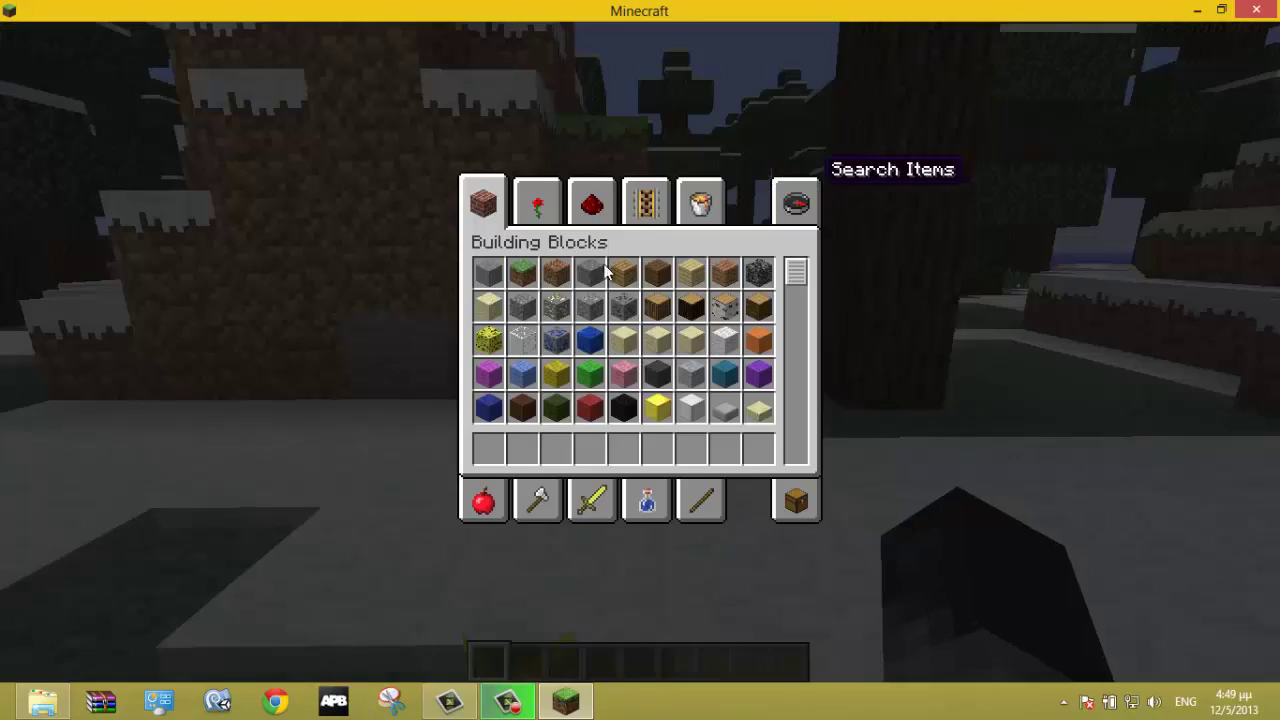
{"action": "left_click", "coordinate": [805, 204]}
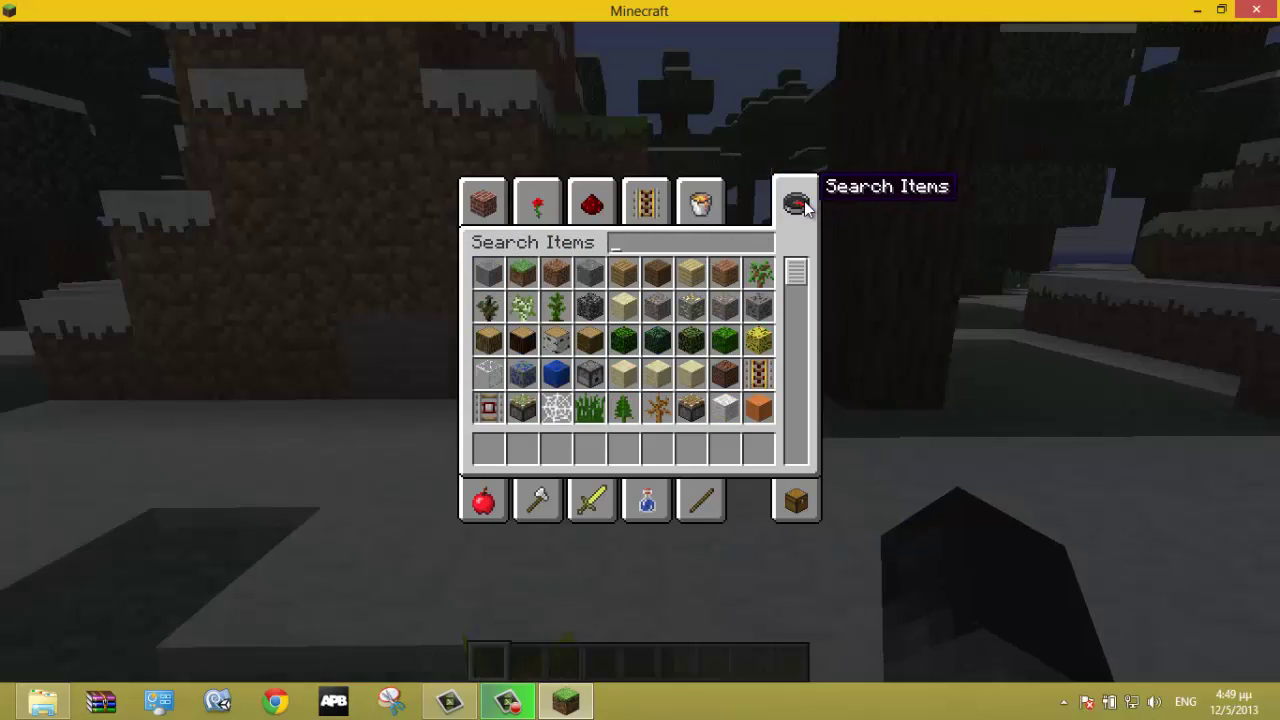
{"action": "type", "text": "cobble"}
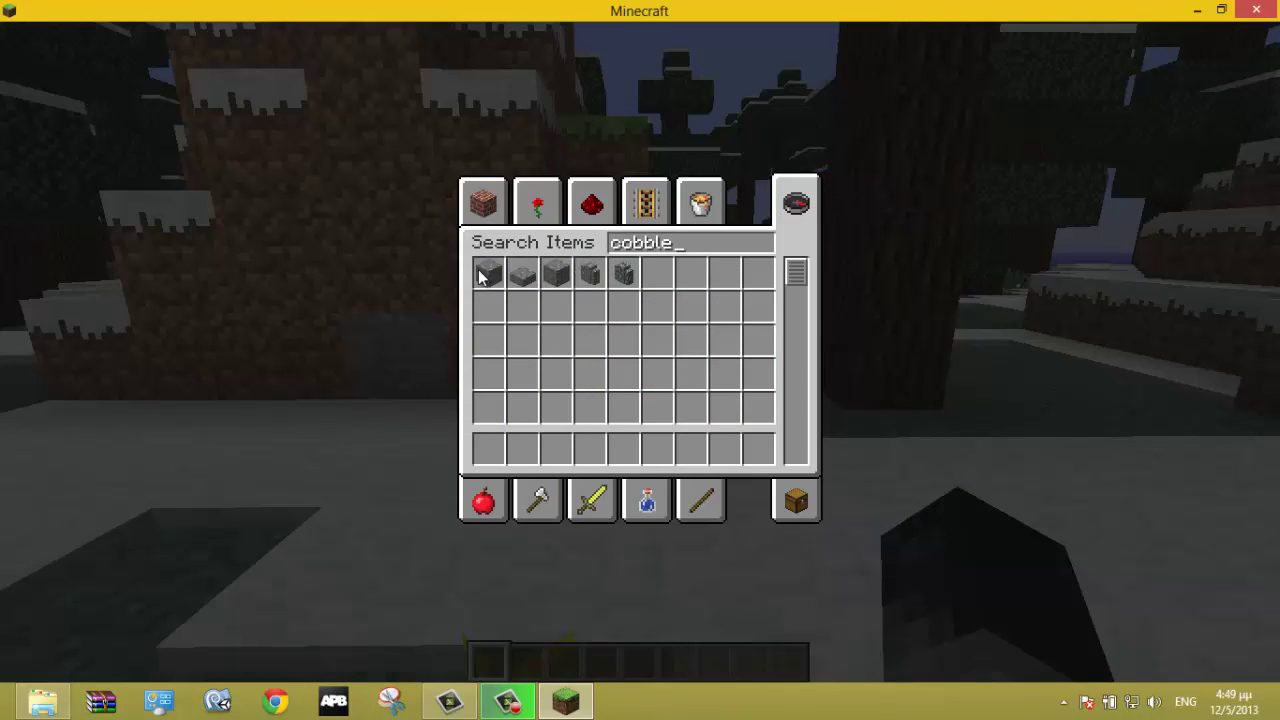
{"action": "left_click", "coordinate": [490, 448]}
{"action": "key", "text": "e"}
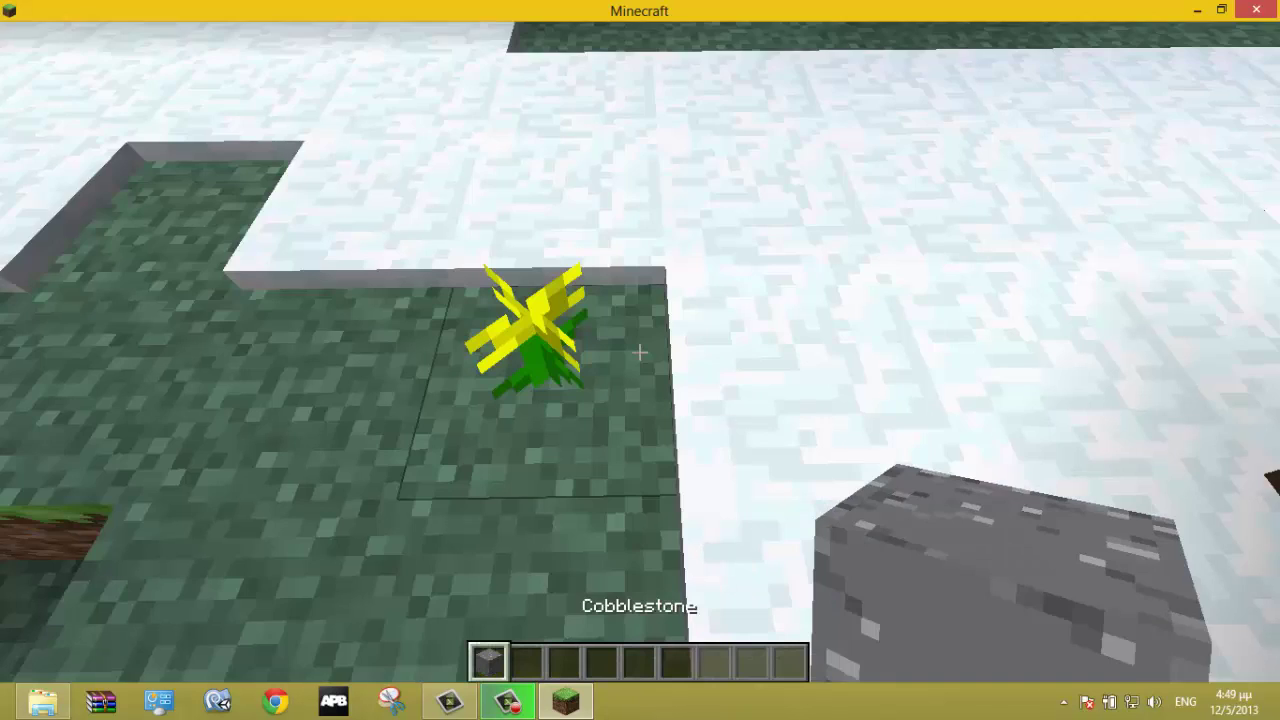
Step: Place six cobblestone blocks in a small cluster on the snowy ground
{"action": "right_click", "coordinate": [640, 352]}
{"action": "right_click", "coordinate": [640, 352]}
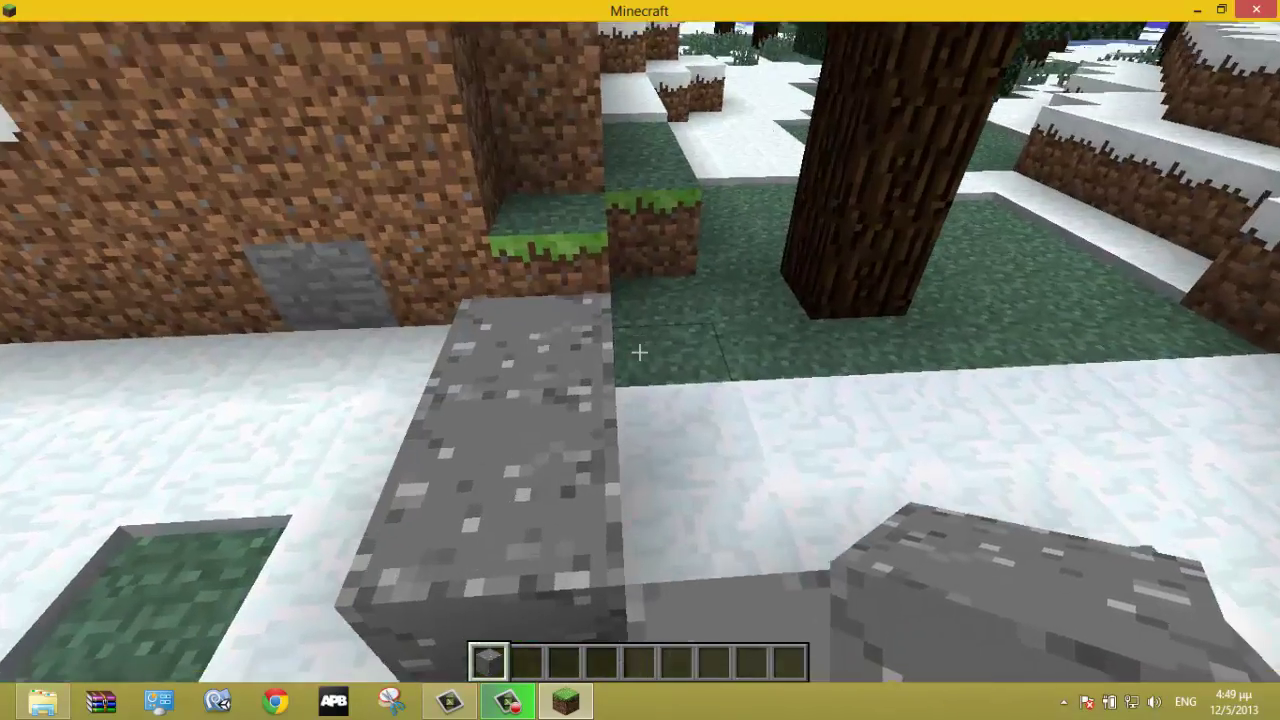
{"action": "right_click", "coordinate": [640, 352]}
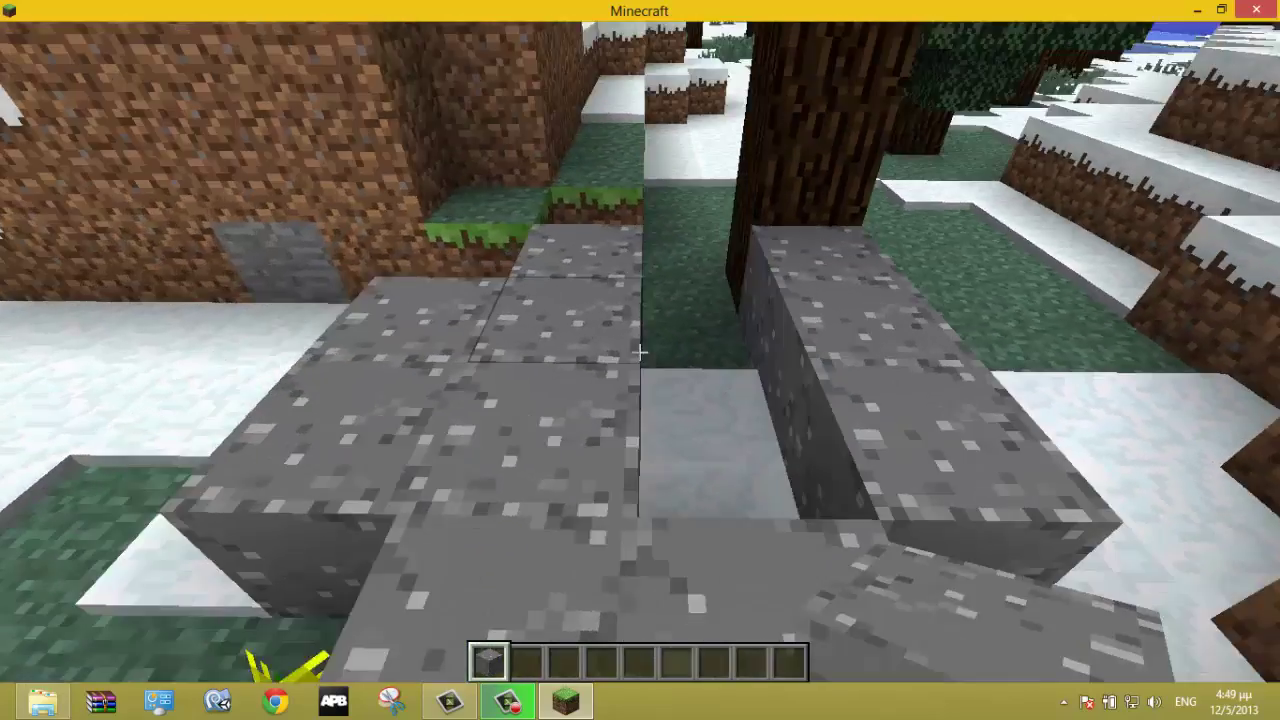
{"action": "right_click", "coordinate": [640, 352]}
{"action": "right_click", "coordinate": [640, 352]}
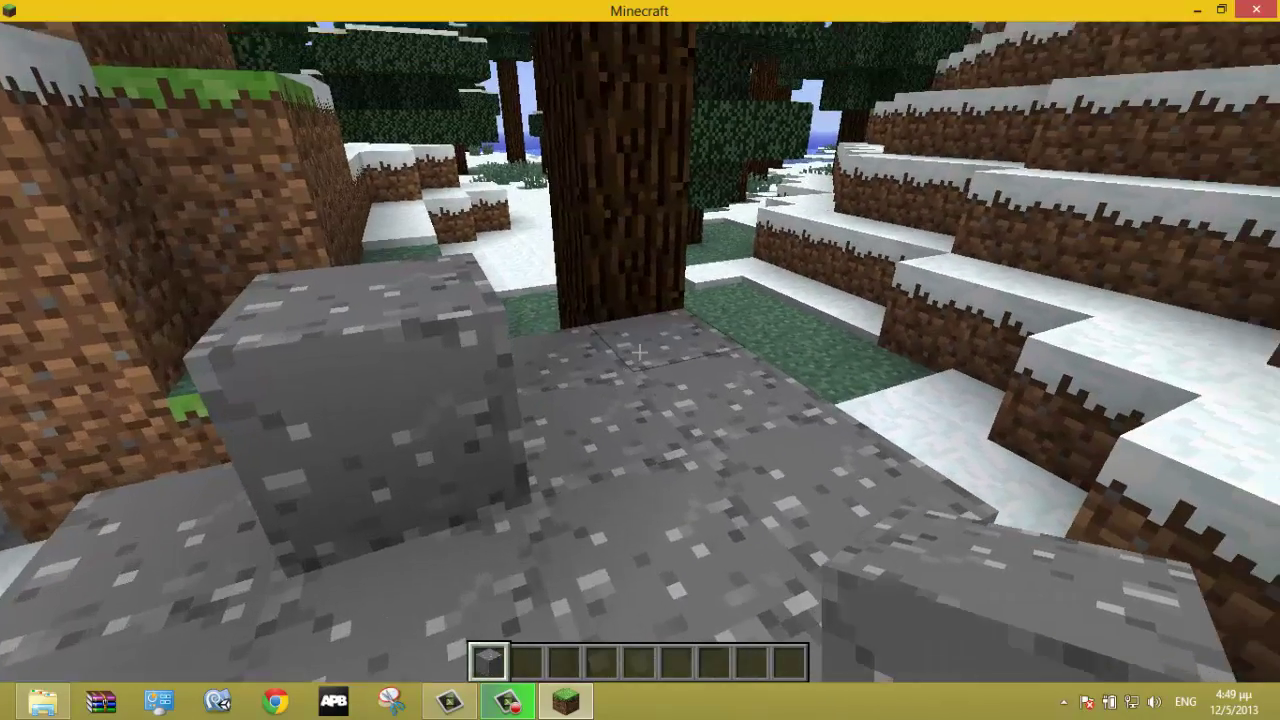
{"action": "right_click", "coordinate": [640, 352]}
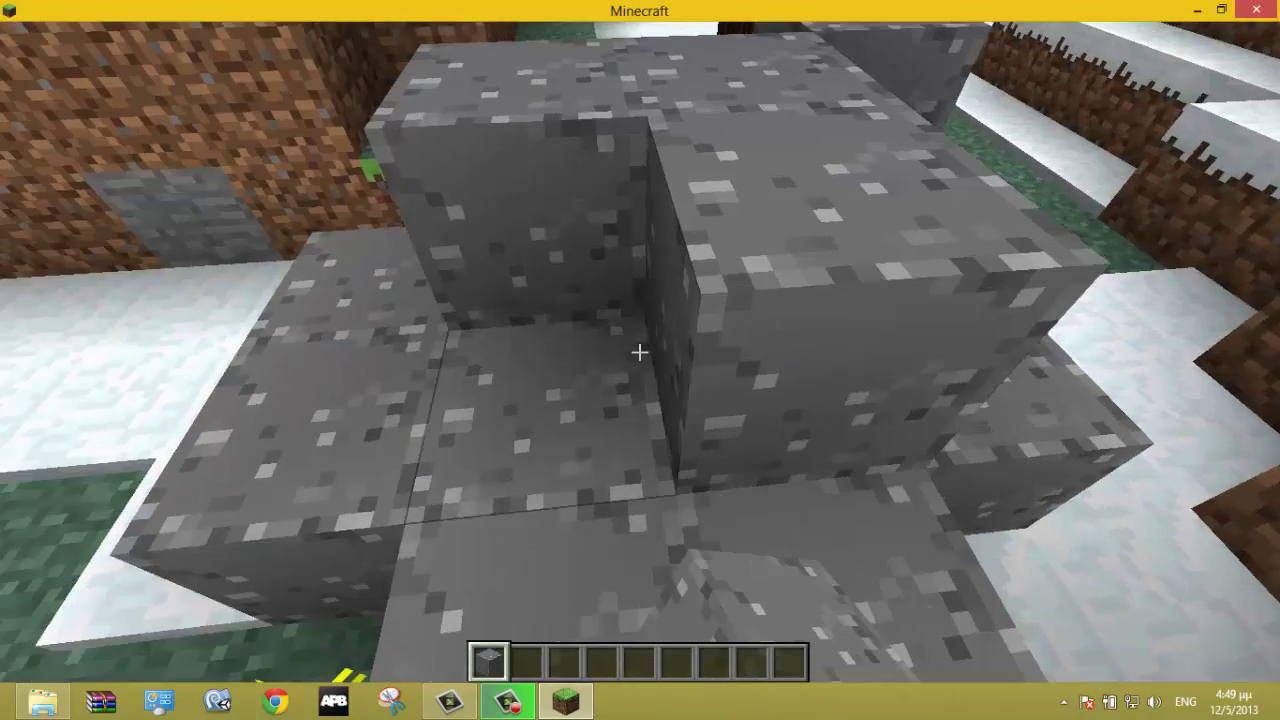